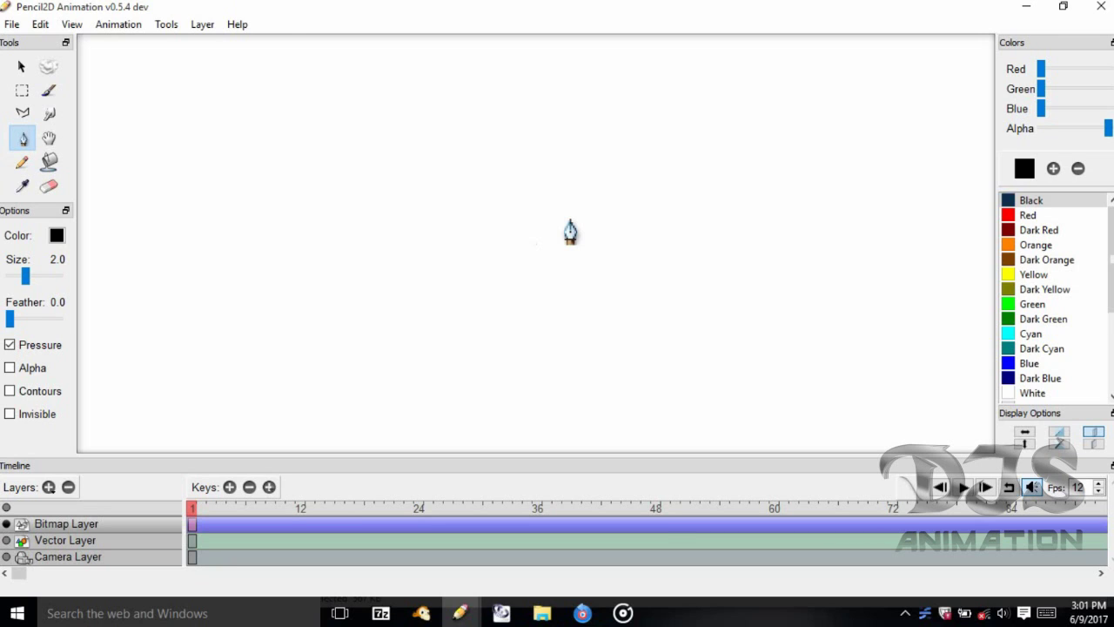
- Check the program's version information in its About dialog, and close it
{"action": "left_click", "coordinate": [237, 24]}
{"action": "left_click", "coordinate": [262, 65]}
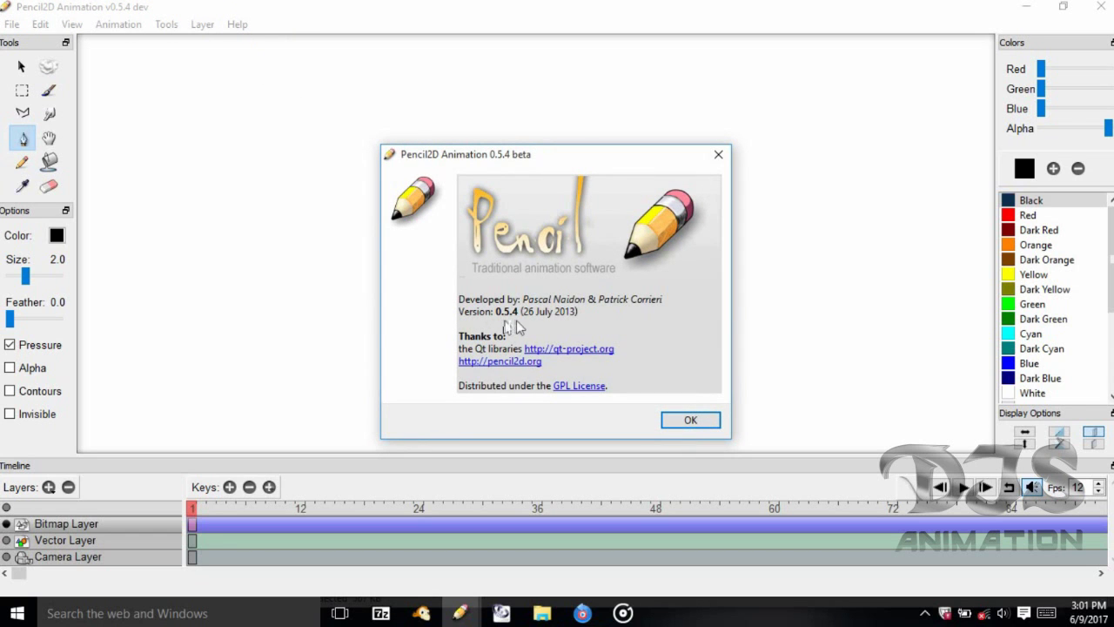
{"action": "left_click", "coordinate": [688, 421]}
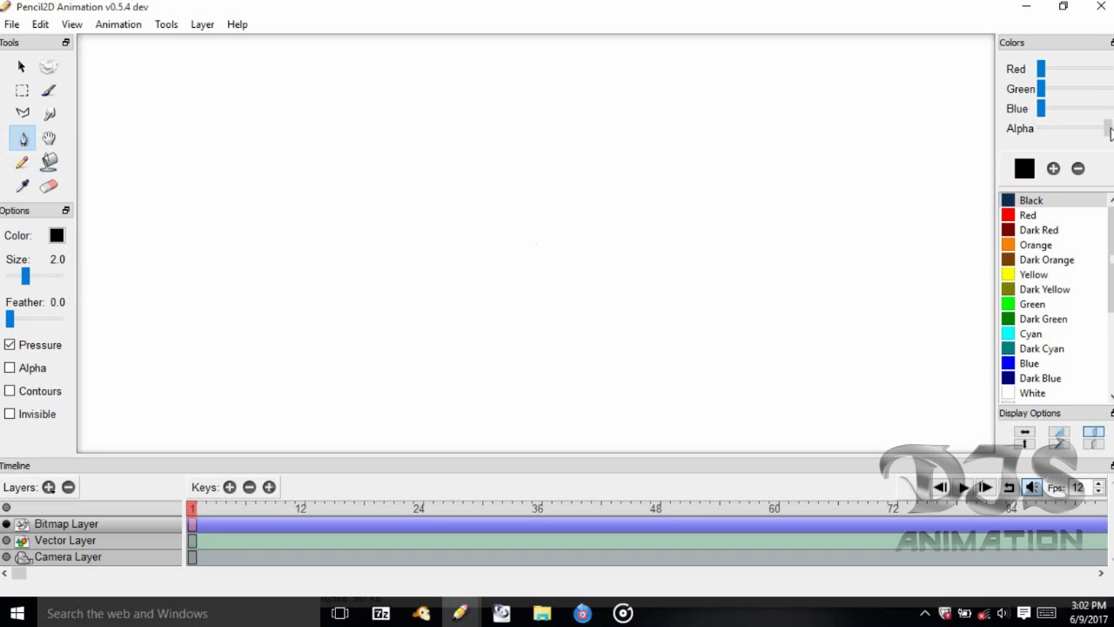
- Lower the black pen colour's alpha to about half and draw overlapping freehand loops across the canvas
{"action": "left_click", "coordinate": [1063, 129]}
{"action": "left_click", "coordinate": [1069, 138]}
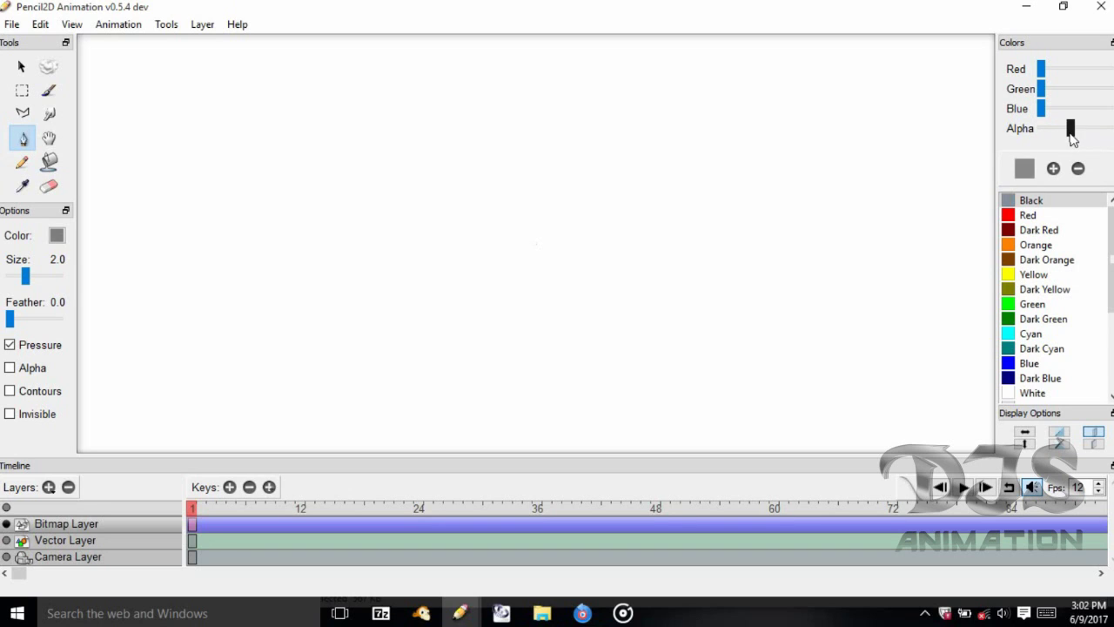
{"action": "mouse_move", "coordinate": [542, 186]}
{"action": "left_mouse_down"}
{"action": "mouse_move", "coordinate": [514, 190]}
{"action": "mouse_move", "coordinate": [579, 197]}
{"action": "mouse_move", "coordinate": [520, 214]}
{"action": "left_mouse_up"}
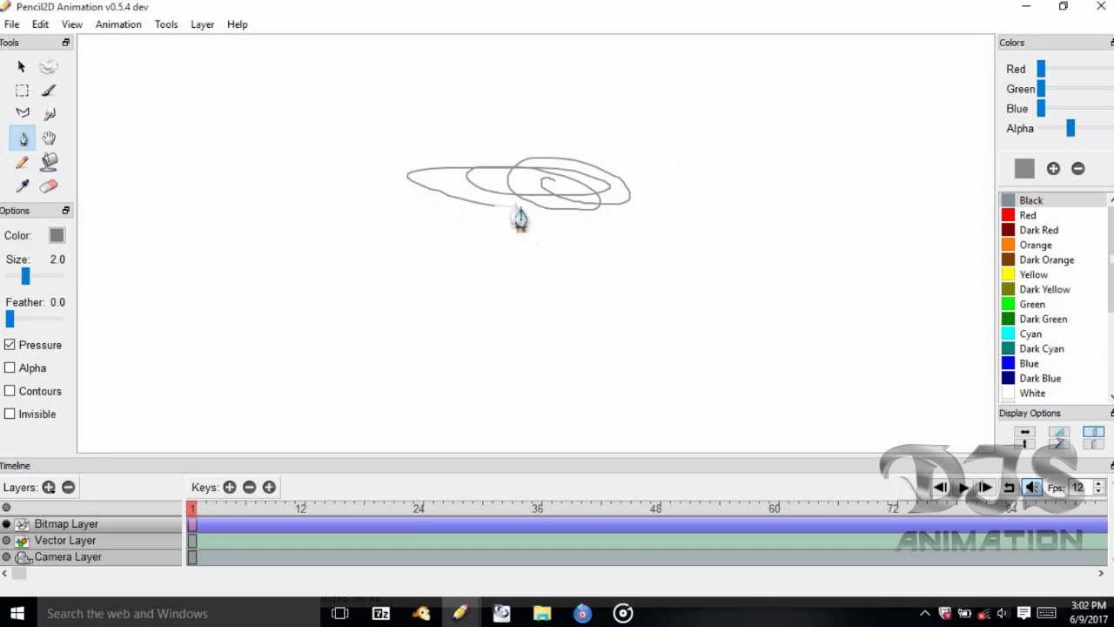
- Layer dense back-and-forth Pen strokes in two places above the loops to build up darker tones
{"action": "left_click", "coordinate": [48, 139]}
{"action": "scroll", "coordinate": [621, 238], "scroll_direction": "up", "scroll_amount": 3}
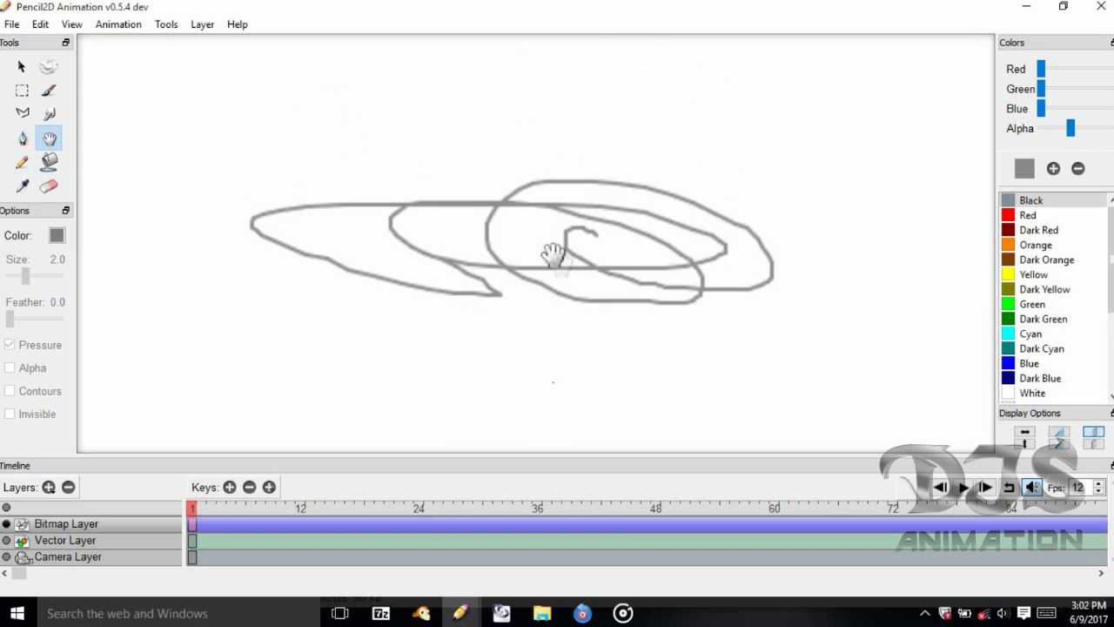
{"action": "scroll", "coordinate": [553, 254], "scroll_direction": "up", "scroll_amount": 2}
{"action": "left_click", "coordinate": [22, 137]}
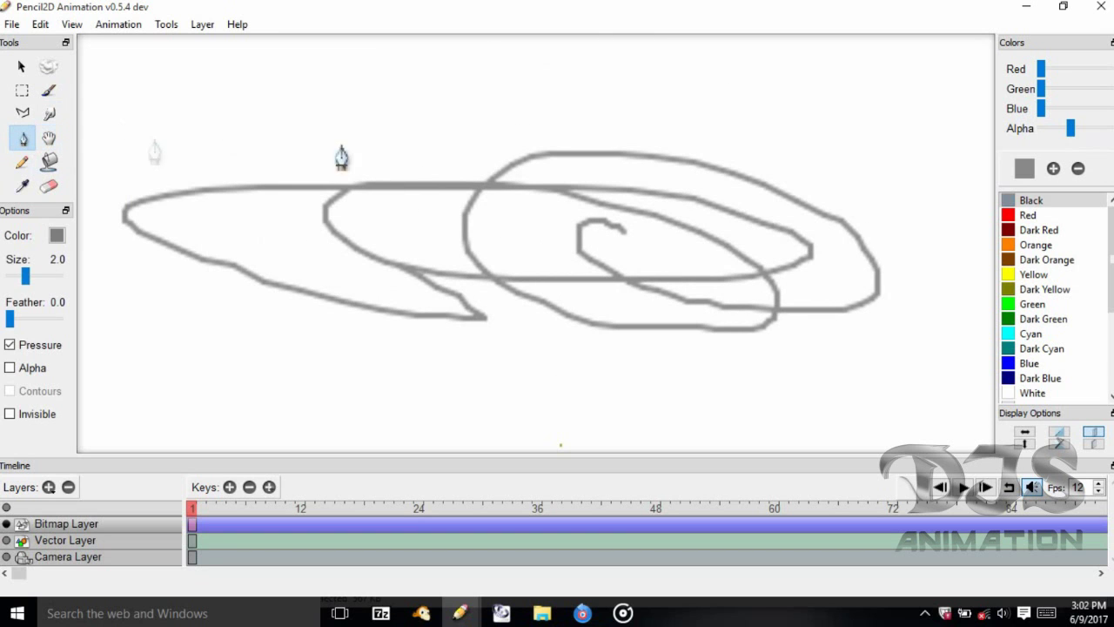
{"action": "mouse_move", "coordinate": [422, 167]}
{"action": "left_mouse_down"}
{"action": "mouse_move", "coordinate": [522, 149]}
{"action": "mouse_move", "coordinate": [490, 154]}
{"action": "mouse_move", "coordinate": [530, 132]}
{"action": "mouse_move", "coordinate": [357, 149]}
{"action": "mouse_move", "coordinate": [428, 142]}
{"action": "mouse_move", "coordinate": [500, 107]}
{"action": "mouse_move", "coordinate": [391, 157]}
{"action": "mouse_move", "coordinate": [356, 153]}
{"action": "mouse_move", "coordinate": [385, 145]}
{"action": "left_mouse_up"}
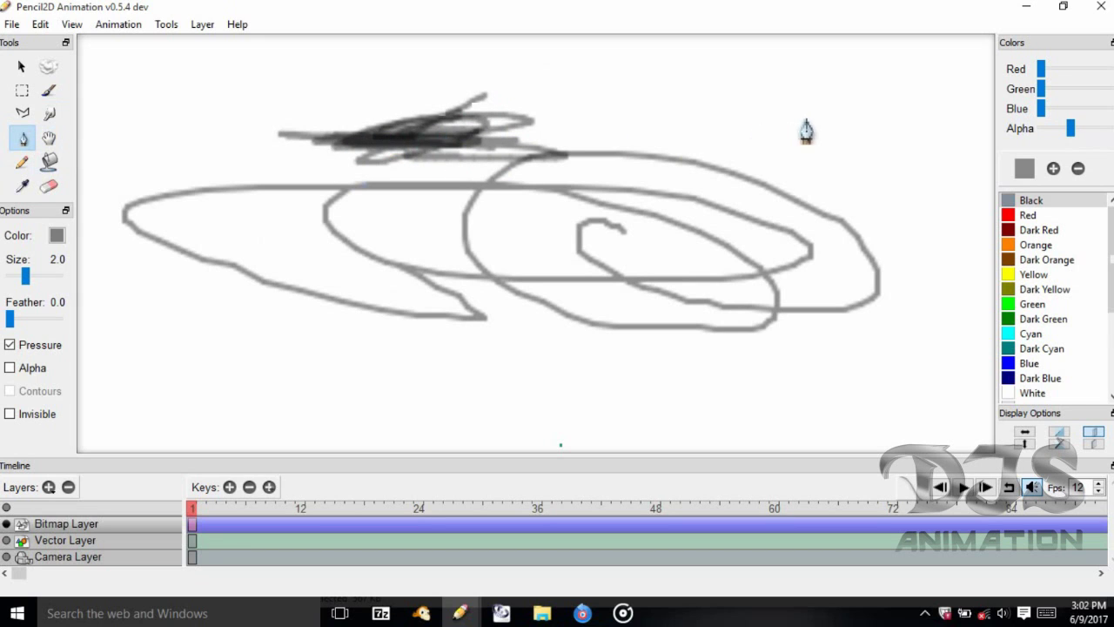
{"action": "mouse_move", "coordinate": [695, 130]}
{"action": "left_mouse_down"}
{"action": "mouse_move", "coordinate": [833, 122]}
{"action": "mouse_move", "coordinate": [865, 132]}
{"action": "mouse_move", "coordinate": [739, 125]}
{"action": "mouse_move", "coordinate": [777, 131]}
{"action": "left_mouse_up"}
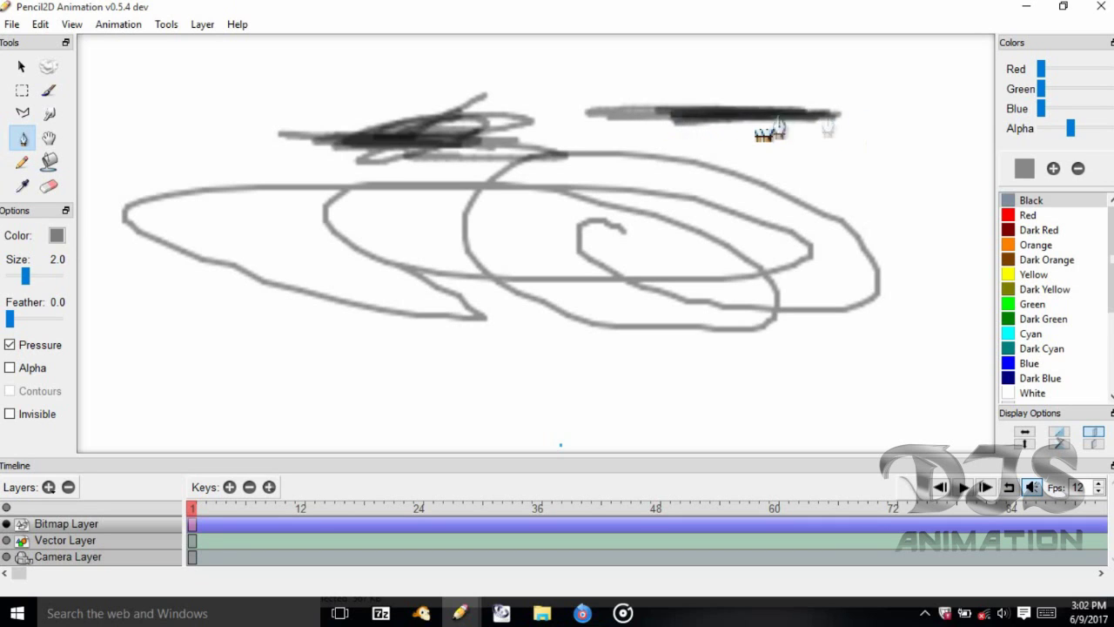
- Raise the pen colour's alpha in two stages, drawing darker strokes over the lower part of the loops at each setting
{"action": "left_click", "coordinate": [1088, 129]}
{"action": "mouse_move", "coordinate": [575, 285]}
{"action": "left_mouse_down"}
{"action": "mouse_move", "coordinate": [742, 276]}
{"action": "mouse_move", "coordinate": [513, 303]}
{"action": "mouse_move", "coordinate": [678, 304]}
{"action": "left_mouse_up"}
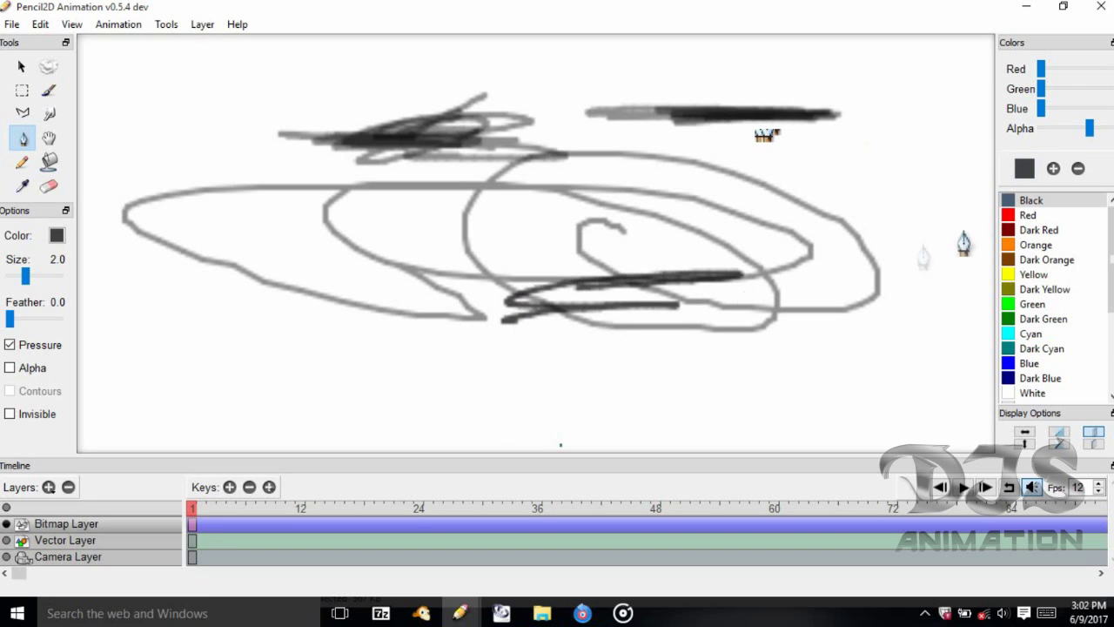
{"action": "left_click", "coordinate": [1097, 129]}
{"action": "mouse_move", "coordinate": [735, 342]}
{"action": "left_mouse_down"}
{"action": "mouse_move", "coordinate": [470, 355]}
{"action": "mouse_move", "coordinate": [418, 335]}
{"action": "left_mouse_up"}
{"action": "left_click_drag", "start_coordinate": [306, 320], "coordinate": [601, 313]}
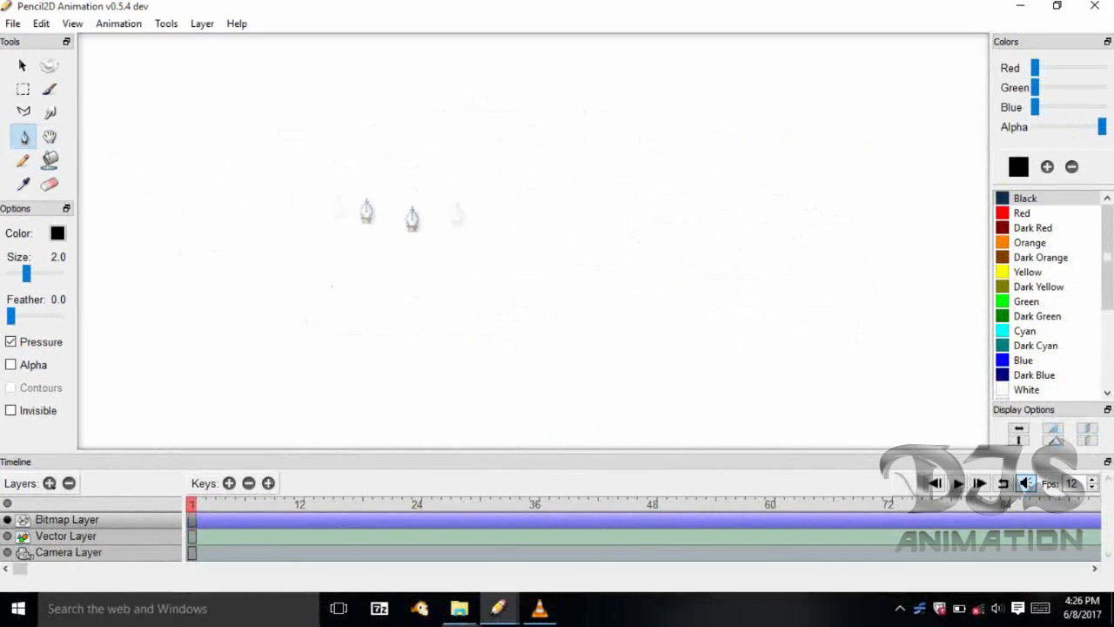
- Draw two loose freehand curves with the fully opaque black Pen
{"action": "mouse_move", "coordinate": [466, 159]}
{"action": "left_mouse_down"}
{"action": "mouse_move", "coordinate": [448, 217]}
{"action": "mouse_move", "coordinate": [470, 296]}
{"action": "left_mouse_up"}
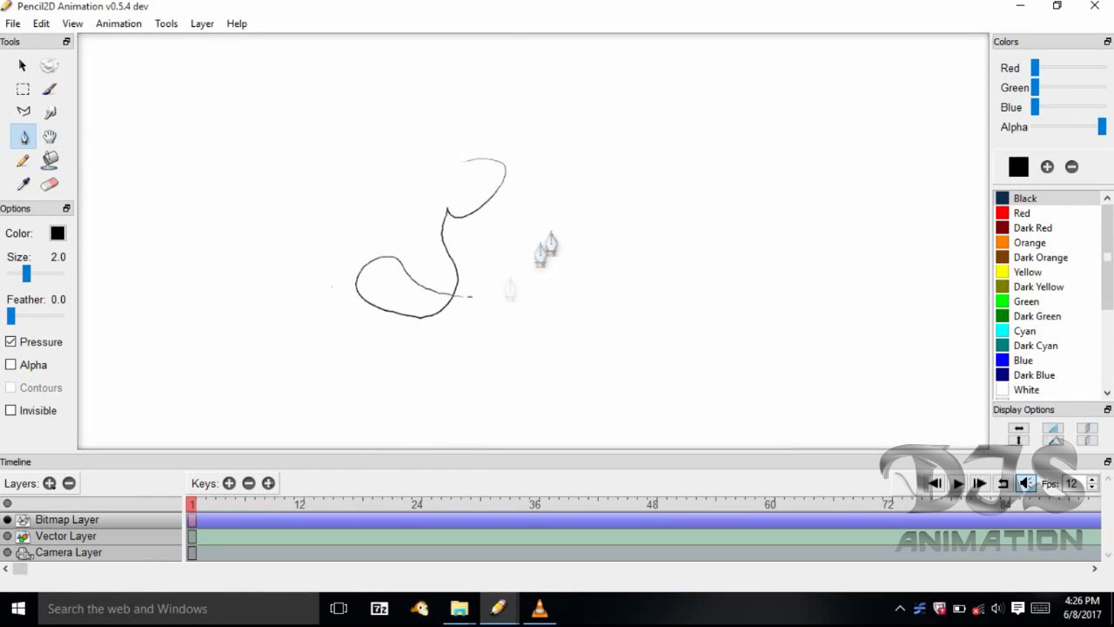
{"action": "scroll", "coordinate": [549, 235], "scroll_direction": "up", "scroll_amount": 3}
{"action": "mouse_move", "coordinate": [284, 173]}
{"action": "left_mouse_down"}
{"action": "mouse_move", "coordinate": [614, 313]}
{"action": "mouse_move", "coordinate": [615, 211]}
{"action": "left_mouse_up"}
- Lower the pen colour's alpha to about half and try it with several loose strokes
{"action": "left_click", "coordinate": [1060, 128]}
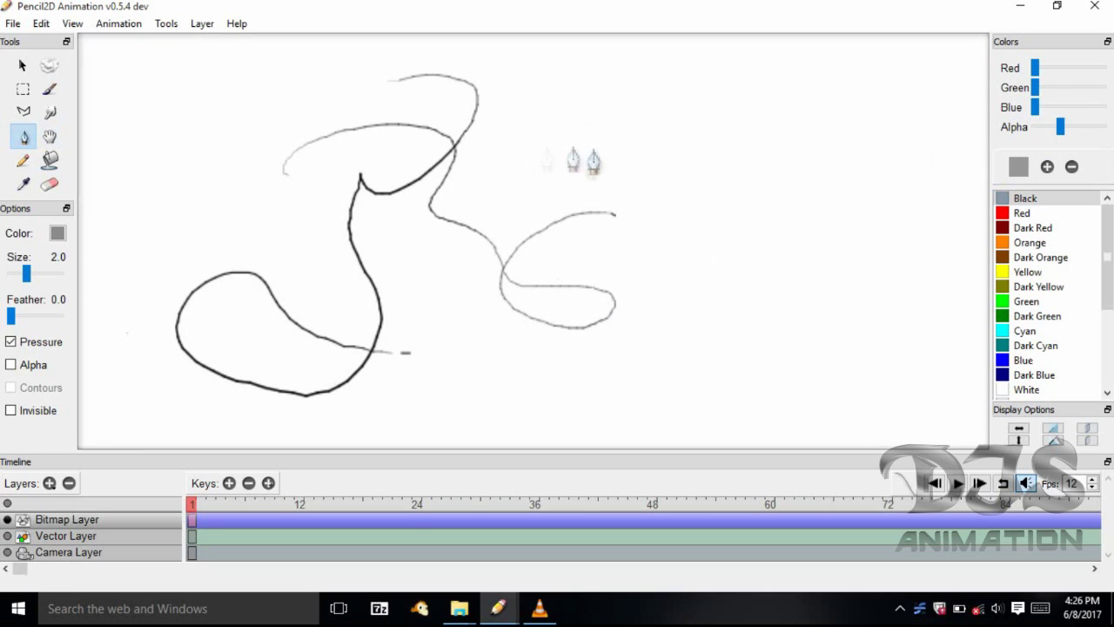
{"action": "left_click_drag", "start_coordinate": [563, 127], "coordinate": [553, 165]}
{"action": "left_click_drag", "start_coordinate": [626, 184], "coordinate": [592, 346]}
{"action": "left_click_drag", "start_coordinate": [1060, 127], "coordinate": [1065, 128]}
{"action": "mouse_move", "coordinate": [357, 174]}
{"action": "left_mouse_down"}
{"action": "mouse_move", "coordinate": [396, 274]}
{"action": "mouse_move", "coordinate": [541, 337]}
{"action": "left_mouse_up"}
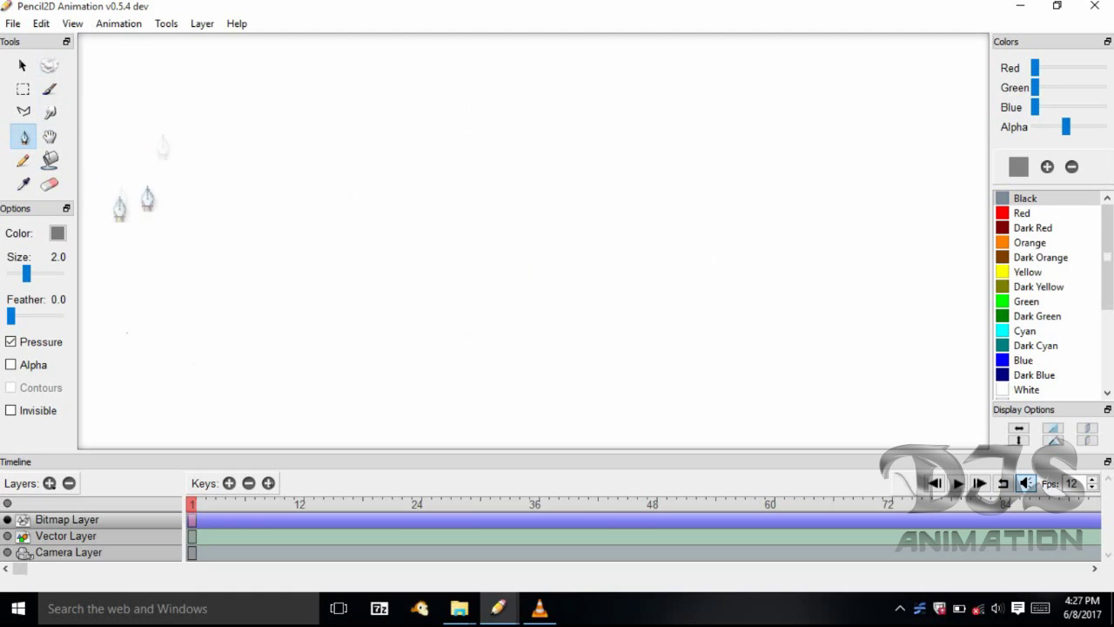
- Sketch a rough circle from many light, overlapping semi-transparent Pen strokes
{"action": "mouse_move", "coordinate": [283, 188]}
{"action": "left_mouse_down"}
{"action": "mouse_move", "coordinate": [361, 336]}
{"action": "mouse_move", "coordinate": [435, 276]}
{"action": "left_mouse_up"}
{"action": "left_click", "coordinate": [50, 136]}
{"action": "scroll", "coordinate": [309, 206], "scroll_direction": "up", "scroll_amount": 3}
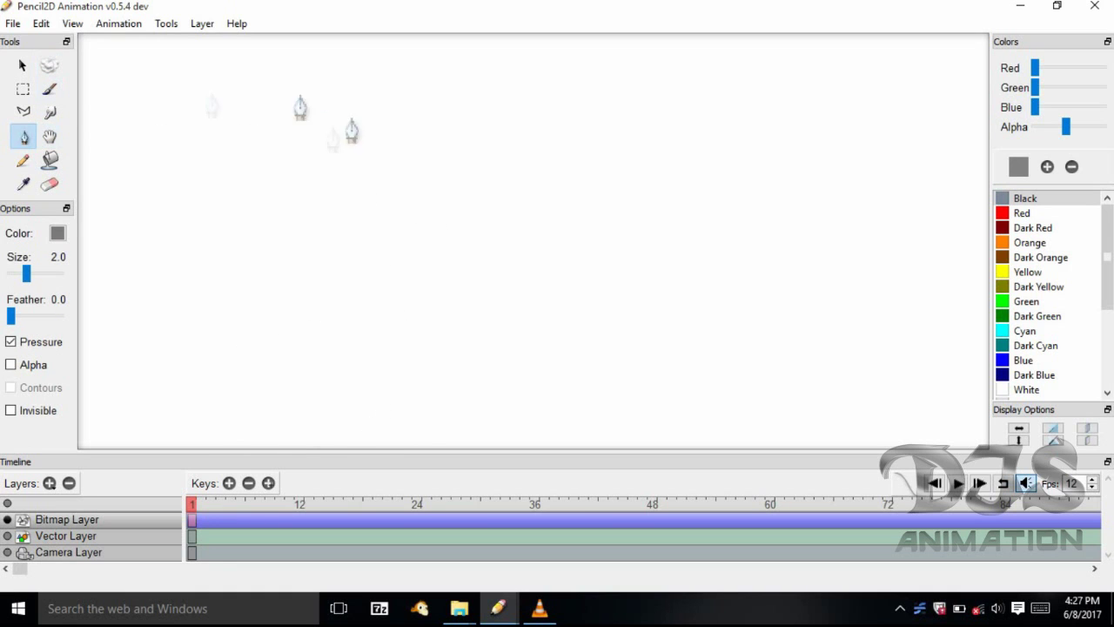
{"action": "mouse_move", "coordinate": [300, 111]}
{"action": "left_mouse_down"}
{"action": "mouse_move", "coordinate": [348, 99]}
{"action": "mouse_move", "coordinate": [447, 204]}
{"action": "mouse_move", "coordinate": [435, 248]}
{"action": "left_mouse_up"}
{"action": "mouse_move", "coordinate": [287, 167]}
{"action": "left_mouse_down"}
{"action": "mouse_move", "coordinate": [261, 236]}
{"action": "mouse_move", "coordinate": [323, 315]}
{"action": "mouse_move", "coordinate": [392, 291]}
{"action": "mouse_move", "coordinate": [351, 316]}
{"action": "mouse_move", "coordinate": [383, 109]}
{"action": "mouse_move", "coordinate": [425, 131]}
{"action": "mouse_move", "coordinate": [366, 315]}
{"action": "mouse_move", "coordinate": [407, 303]}
{"action": "left_mouse_up"}
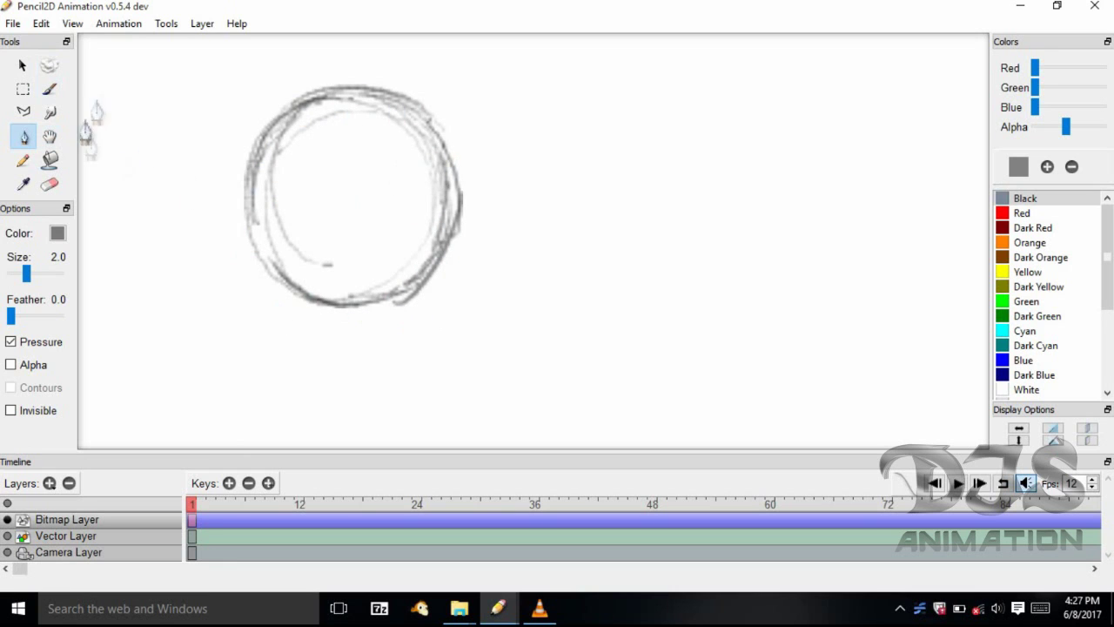
- Add a Pen stroke down through the sketched circle and clear the canvas
{"action": "left_click", "coordinate": [49, 137]}
{"action": "scroll", "coordinate": [365, 200], "scroll_direction": "down", "scroll_amount": 2}
{"action": "mouse_move", "coordinate": [408, 252]}
{"action": "left_mouse_down"}
{"action": "mouse_move", "coordinate": [405, 216]}
{"action": "mouse_move", "coordinate": [459, 228]}
{"action": "left_mouse_up"}
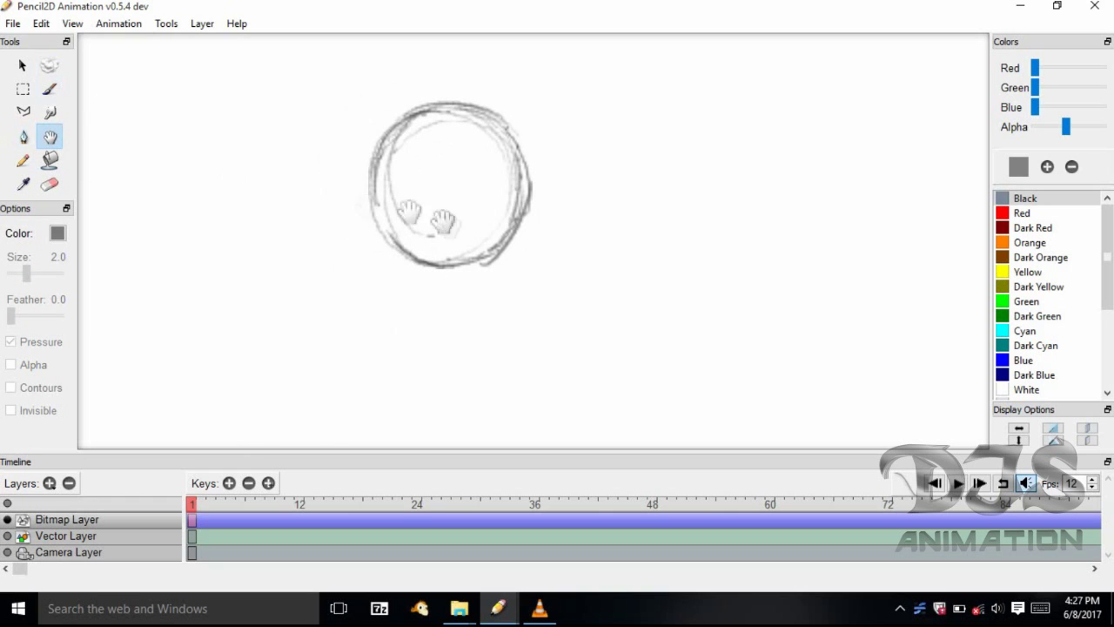
{"action": "key", "text": "p"}
{"action": "mouse_move", "coordinate": [435, 94]}
{"action": "left_mouse_down"}
{"action": "mouse_move", "coordinate": [423, 224]}
{"action": "mouse_move", "coordinate": [439, 278]}
{"action": "left_mouse_up"}
{"action": "key", "text": "ctrl+d"}
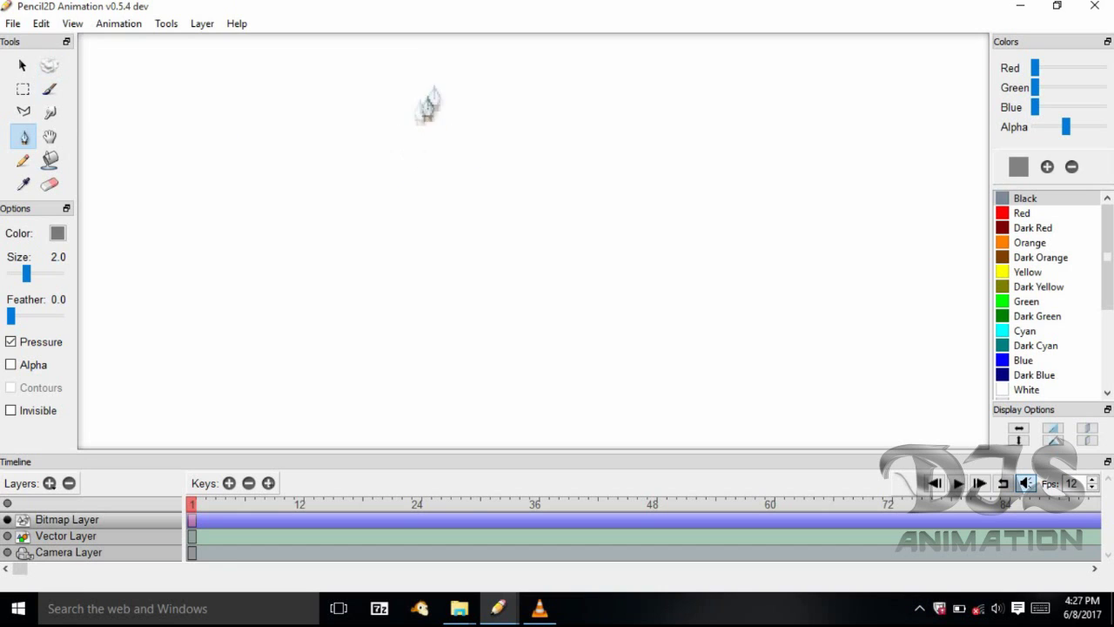
- Draw a question mark with its dot and thicken it with repeated Pen strokes
{"action": "left_click_drag", "start_coordinate": [358, 96], "coordinate": [357, 158]}
{"action": "left_click", "coordinate": [362, 180]}
{"action": "mouse_move", "coordinate": [356, 97]}
{"action": "left_mouse_down"}
{"action": "mouse_move", "coordinate": [397, 121]}
{"action": "mouse_move", "coordinate": [376, 171]}
{"action": "left_mouse_up"}
{"action": "mouse_move", "coordinate": [390, 87]}
{"action": "left_mouse_down"}
{"action": "mouse_move", "coordinate": [370, 165]}
{"action": "mouse_move", "coordinate": [397, 112]}
{"action": "left_mouse_up"}
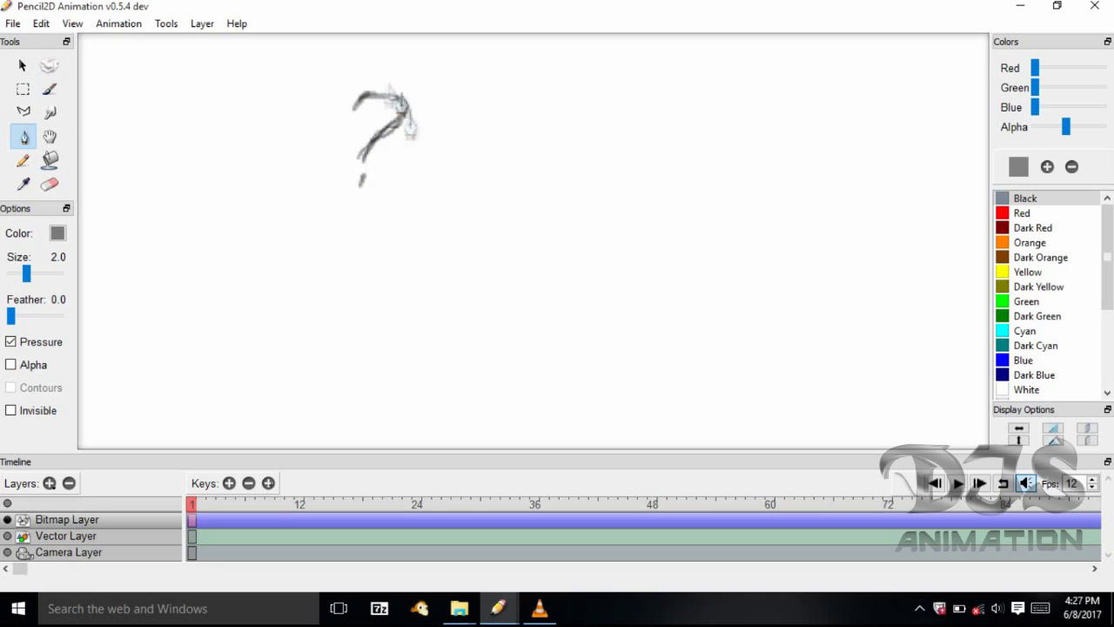
{"action": "left_click", "coordinate": [364, 178]}
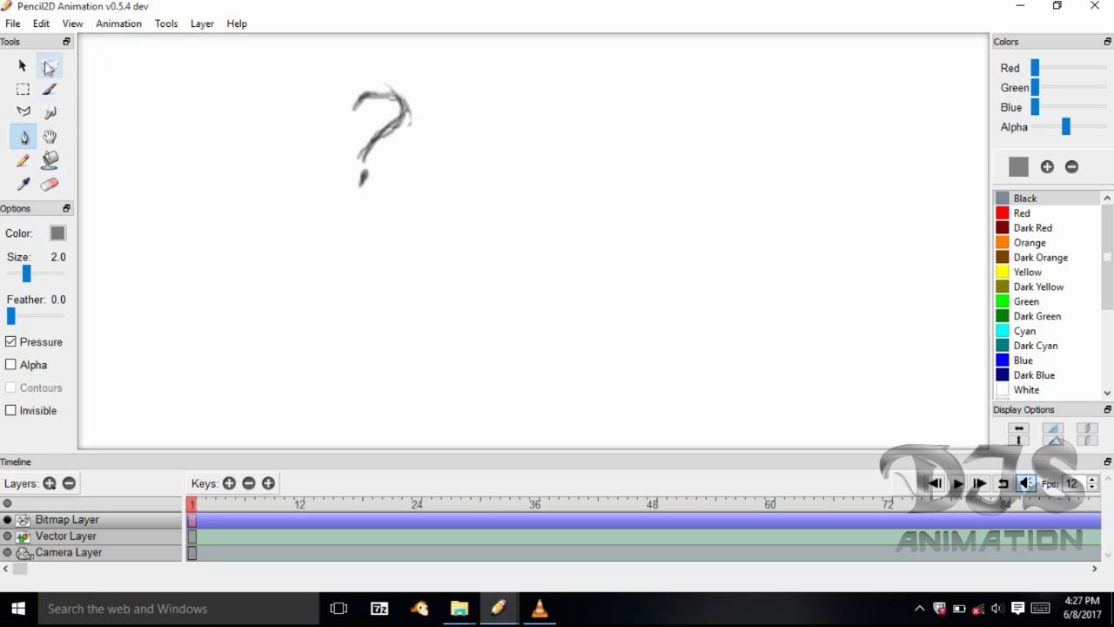
- Clear the question mark from the frame and sketch a rough circle from short curved Pen strokes
{"action": "left_click", "coordinate": [48, 67]}
{"action": "mouse_move", "coordinate": [448, 88]}
{"action": "left_mouse_down"}
{"action": "mouse_move", "coordinate": [367, 143]}
{"action": "mouse_move", "coordinate": [352, 187]}
{"action": "left_mouse_up"}
{"action": "left_click_drag", "start_coordinate": [476, 131], "coordinate": [461, 196]}
{"action": "left_click_drag", "start_coordinate": [367, 131], "coordinate": [370, 217]}
{"action": "left_click_drag", "start_coordinate": [477, 178], "coordinate": [401, 231]}
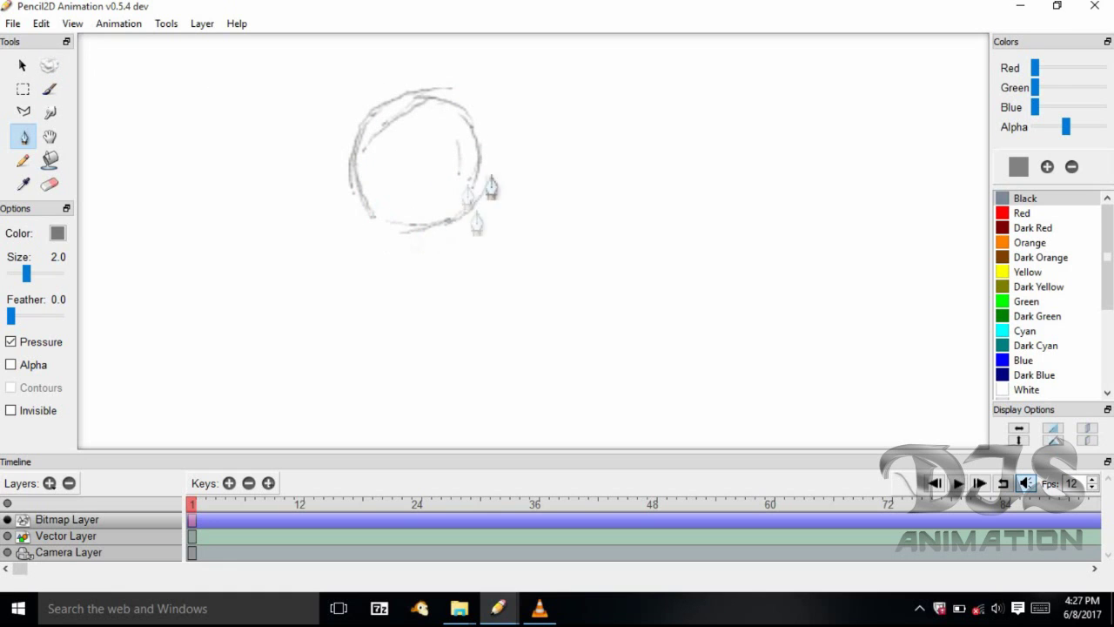
- Try a few curved strokes and a small freehand loop, and undo the loop
{"action": "left_click_drag", "start_coordinate": [409, 91], "coordinate": [402, 201]}
{"action": "mouse_move", "coordinate": [408, 130]}
{"action": "left_mouse_down"}
{"action": "mouse_move", "coordinate": [404, 183]}
{"action": "mouse_move", "coordinate": [404, 167]}
{"action": "mouse_move", "coordinate": [378, 205]}
{"action": "mouse_move", "coordinate": [446, 195]}
{"action": "mouse_move", "coordinate": [479, 161]}
{"action": "mouse_move", "coordinate": [472, 155]}
{"action": "mouse_move", "coordinate": [427, 198]}
{"action": "mouse_move", "coordinate": [458, 199]}
{"action": "mouse_move", "coordinate": [390, 199]}
{"action": "left_mouse_up"}
{"action": "mouse_move", "coordinate": [190, 89]}
{"action": "left_mouse_down"}
{"action": "mouse_move", "coordinate": [178, 122]}
{"action": "mouse_move", "coordinate": [331, 170]}
{"action": "left_mouse_up"}
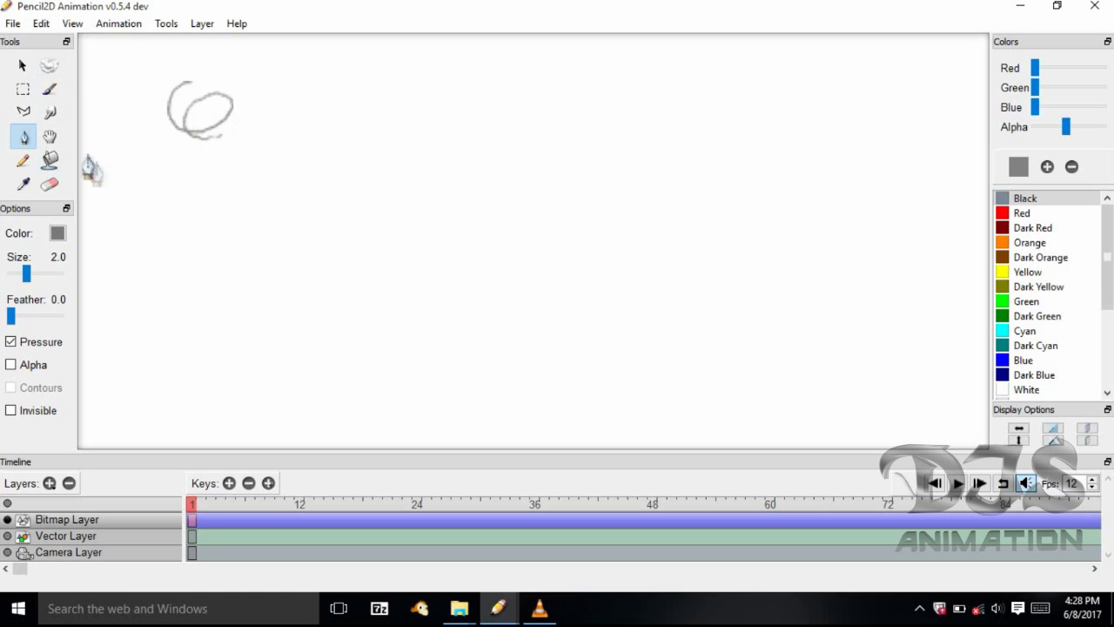
{"action": "key", "text": "h"}
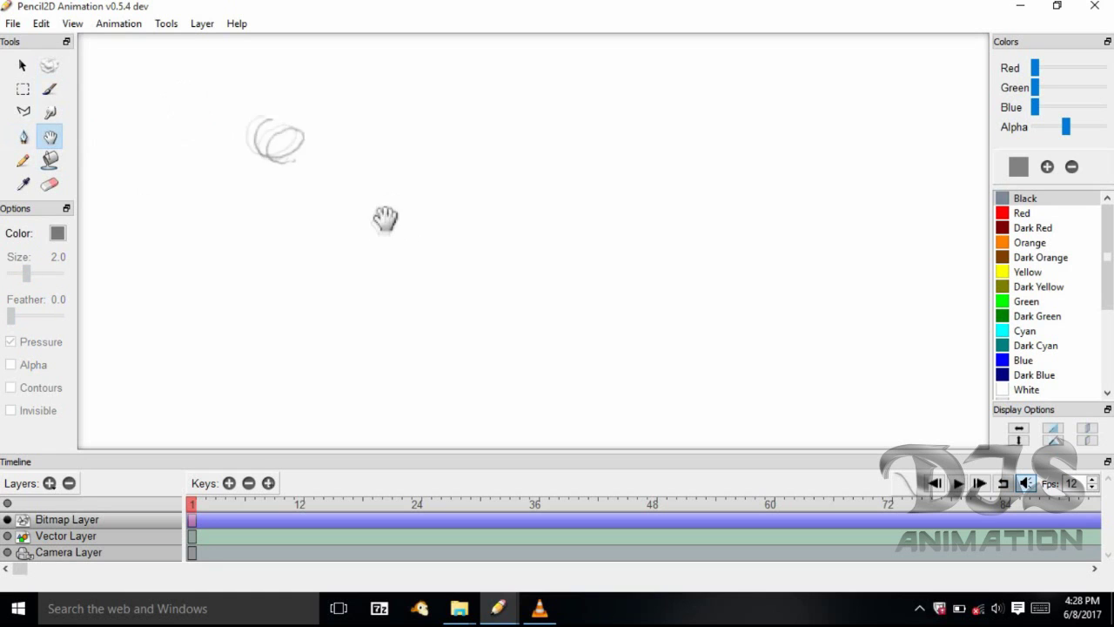
{"action": "key", "text": "ctrl+z"}
- Sketch a rough circle for the head with light, overlapping Pen strokes
{"action": "left_click", "coordinate": [24, 136]}
{"action": "mouse_move", "coordinate": [383, 109]}
{"action": "left_mouse_down"}
{"action": "mouse_move", "coordinate": [319, 107]}
{"action": "mouse_move", "coordinate": [278, 209]}
{"action": "left_mouse_up"}
{"action": "left_click_drag", "start_coordinate": [418, 129], "coordinate": [281, 218]}
{"action": "mouse_move", "coordinate": [422, 161]}
{"action": "left_mouse_down"}
{"action": "mouse_move", "coordinate": [361, 248]}
{"action": "mouse_move", "coordinate": [303, 257]}
{"action": "mouse_move", "coordinate": [431, 178]}
{"action": "left_mouse_up"}
{"action": "left_click_drag", "start_coordinate": [436, 239], "coordinate": [427, 126]}
{"action": "mouse_move", "coordinate": [296, 131]}
{"action": "left_mouse_down"}
{"action": "mouse_move", "coordinate": [286, 236]}
{"action": "mouse_move", "coordinate": [316, 261]}
{"action": "mouse_move", "coordinate": [415, 237]}
{"action": "left_mouse_up"}
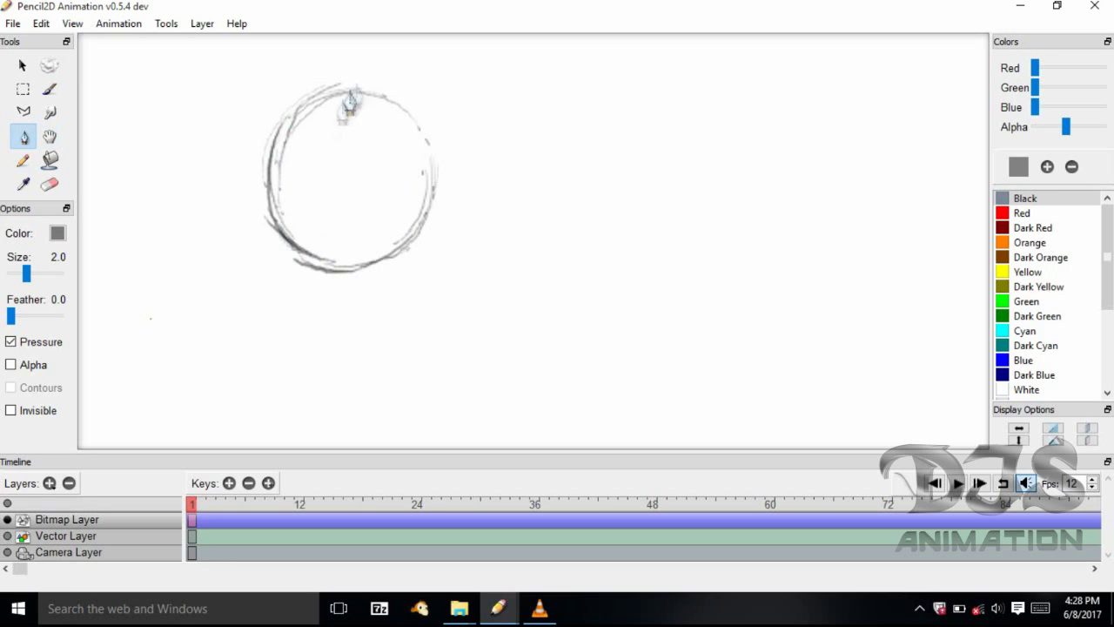
- Draw curved vertical and horizontal face guidelines inside the head circle and rough in both eyes on the horizontal one
{"action": "mouse_move", "coordinate": [341, 78]}
{"action": "left_mouse_down"}
{"action": "mouse_move", "coordinate": [306, 143]}
{"action": "mouse_move", "coordinate": [294, 185]}
{"action": "mouse_move", "coordinate": [368, 261]}
{"action": "left_mouse_up"}
{"action": "mouse_move", "coordinate": [273, 214]}
{"action": "left_mouse_down"}
{"action": "mouse_move", "coordinate": [310, 240]}
{"action": "mouse_move", "coordinate": [396, 174]}
{"action": "left_mouse_up"}
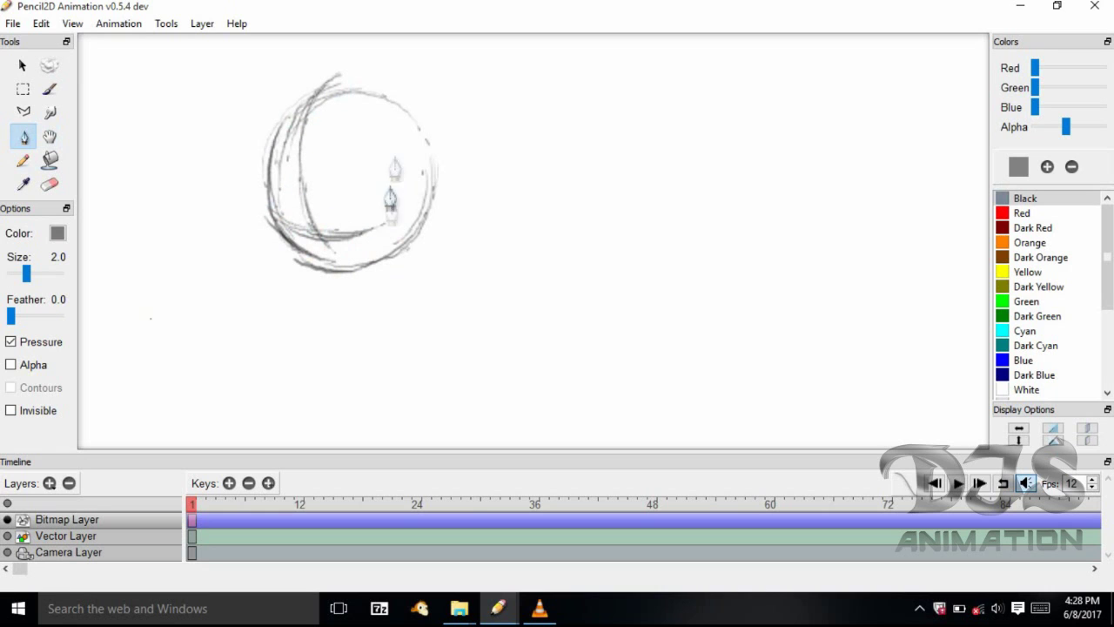
{"action": "left_click_drag", "start_coordinate": [348, 227], "coordinate": [396, 216]}
{"action": "mouse_move", "coordinate": [277, 205]}
{"action": "left_mouse_down"}
{"action": "mouse_move", "coordinate": [321, 241]}
{"action": "mouse_move", "coordinate": [311, 231]}
{"action": "left_mouse_up"}
- Erase the excess guideline around the eyes and sketch a small nose between them
{"action": "left_click", "coordinate": [49, 184]}
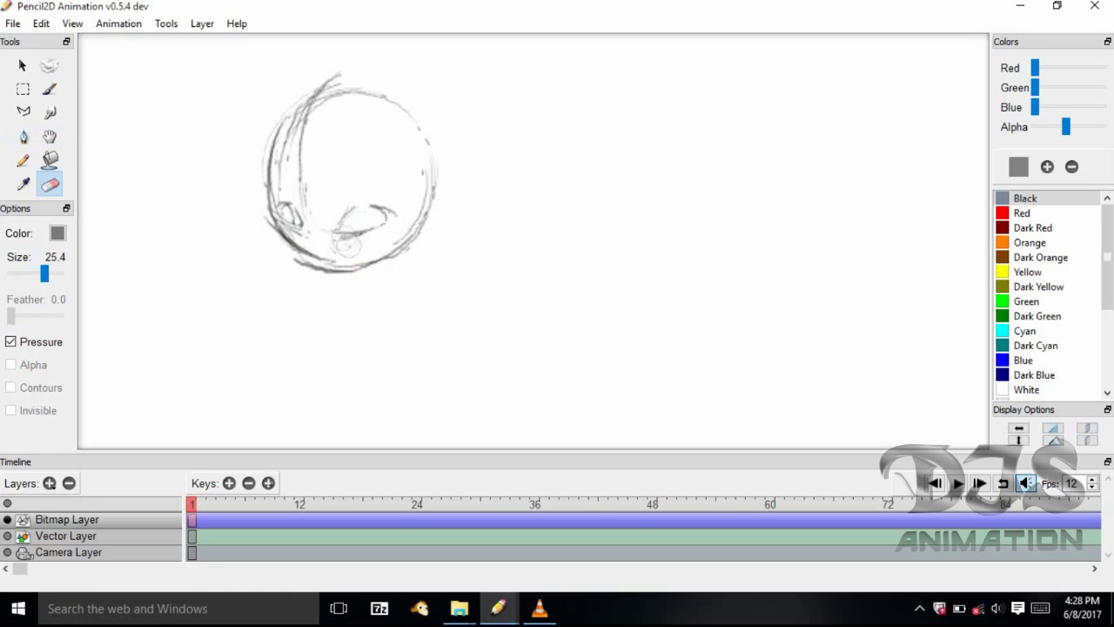
{"action": "left_click", "coordinate": [23, 136]}
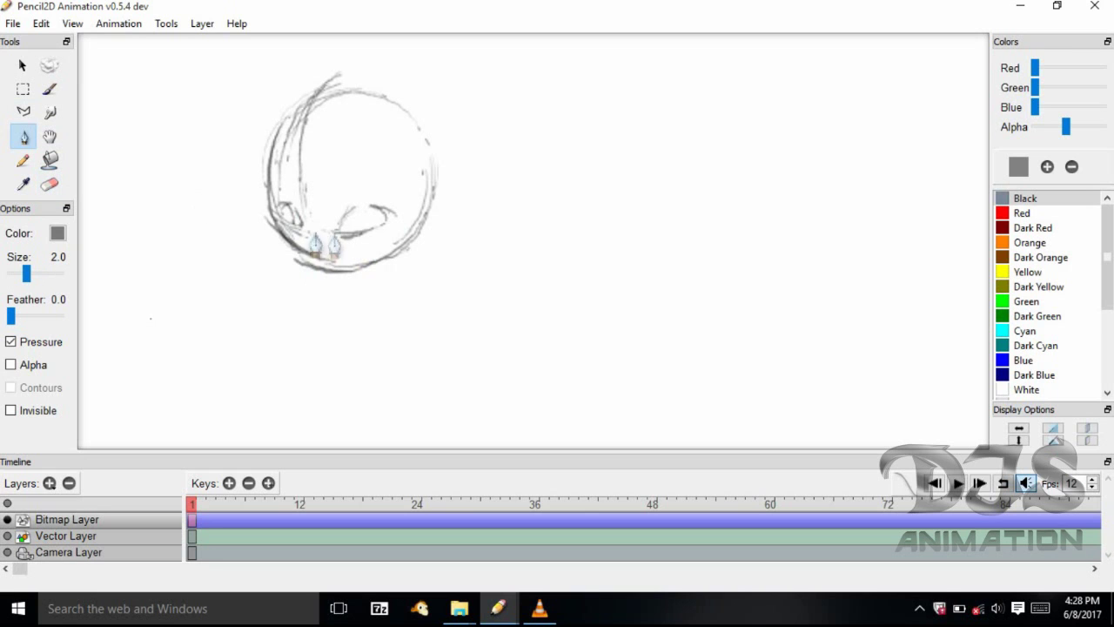
{"action": "left_click_drag", "start_coordinate": [311, 248], "coordinate": [331, 237]}
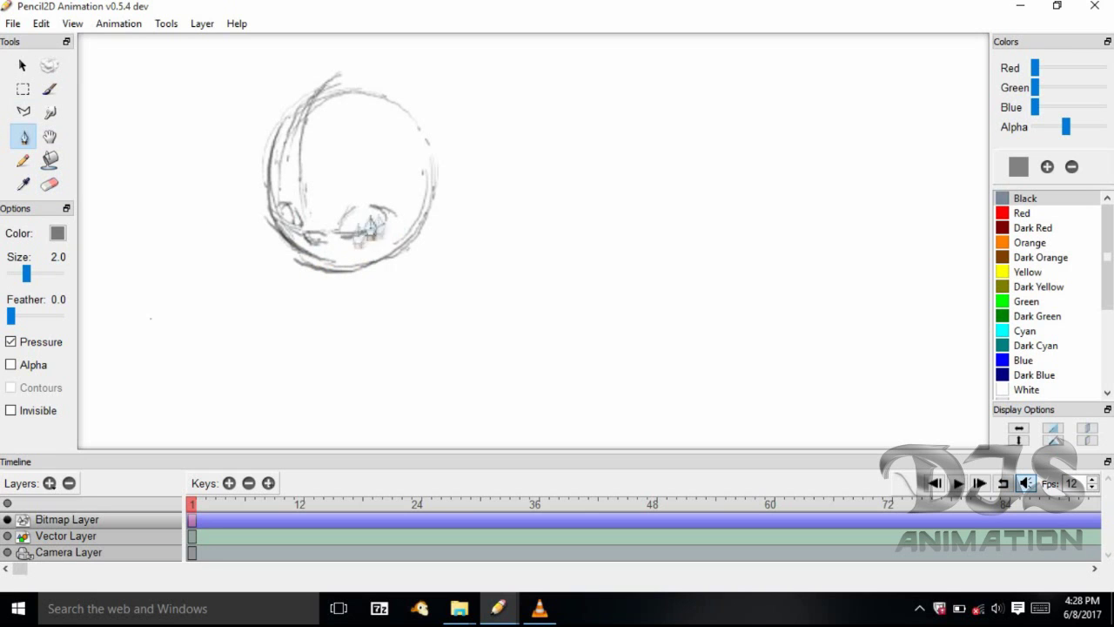
- Outline both eyes with darker Pen strokes
{"action": "scroll", "coordinate": [411, 261], "scroll_direction": "up", "scroll_amount": 2}
{"action": "key", "text": "h"}
{"action": "mouse_move", "coordinate": [380, 273]}
{"action": "left_mouse_down"}
{"action": "mouse_move", "coordinate": [494, 285]}
{"action": "mouse_move", "coordinate": [452, 258]}
{"action": "mouse_move", "coordinate": [510, 248]}
{"action": "mouse_move", "coordinate": [443, 259]}
{"action": "mouse_move", "coordinate": [462, 249]}
{"action": "mouse_move", "coordinate": [448, 259]}
{"action": "mouse_move", "coordinate": [516, 259]}
{"action": "left_mouse_up"}
{"action": "key", "text": "p"}
{"action": "left_click_drag", "start_coordinate": [444, 264], "coordinate": [509, 258]}
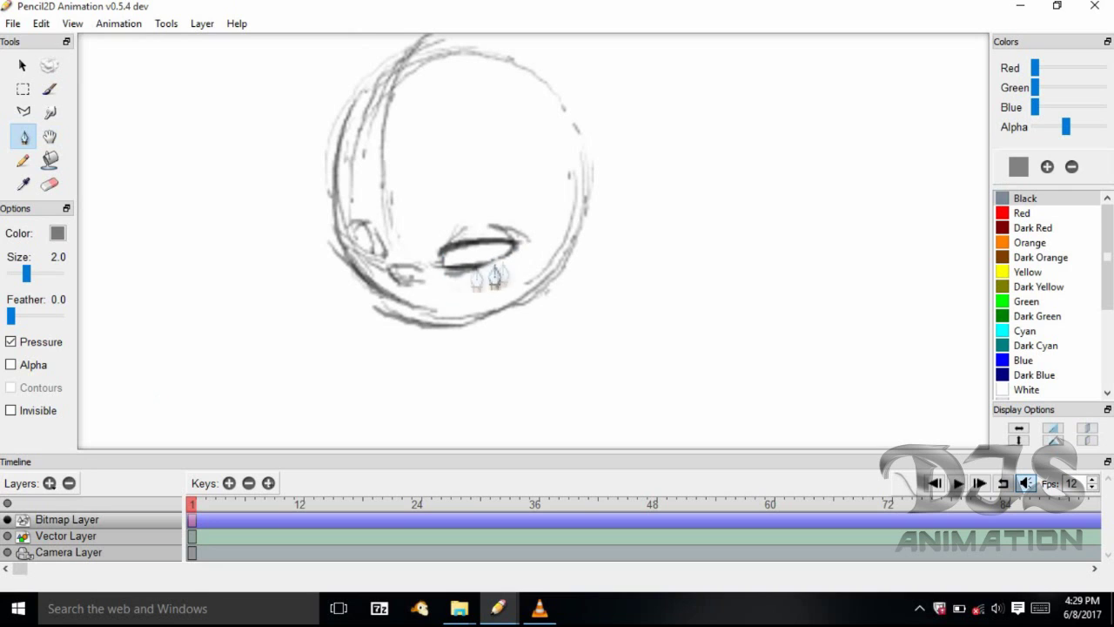
{"action": "mouse_move", "coordinate": [380, 250]}
{"action": "left_mouse_down"}
{"action": "mouse_move", "coordinate": [383, 262]}
{"action": "mouse_move", "coordinate": [357, 228]}
{"action": "mouse_move", "coordinate": [381, 253]}
{"action": "left_mouse_up"}
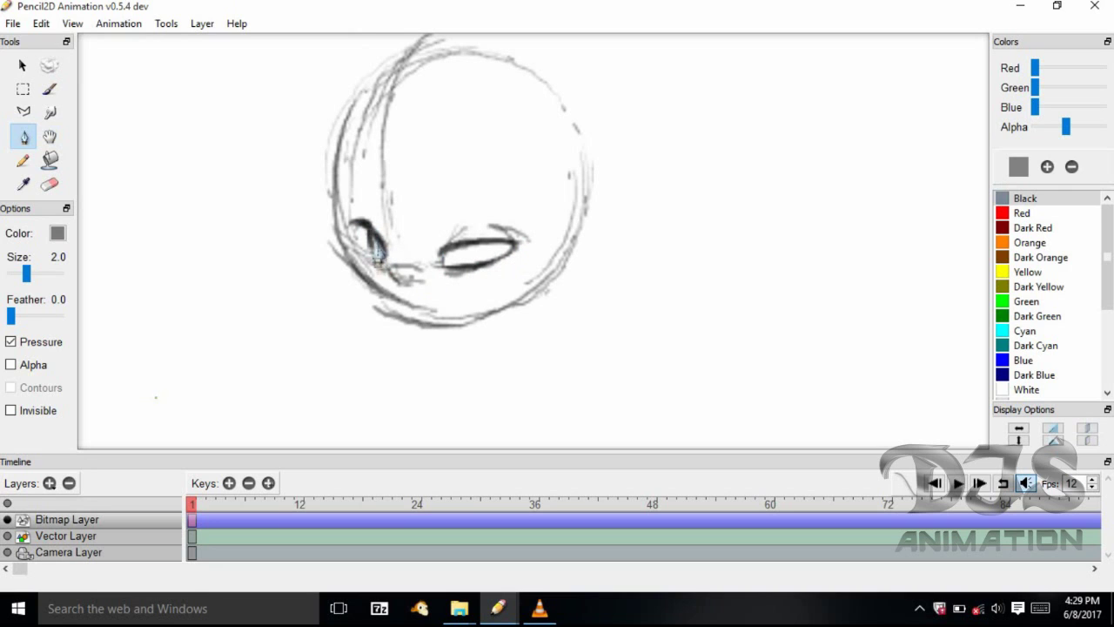
- Fill in the pupil of the larger eye and draw an eyebrow above each eye
{"action": "mouse_move", "coordinate": [467, 255]}
{"action": "left_mouse_down"}
{"action": "mouse_move", "coordinate": [452, 253]}
{"action": "mouse_move", "coordinate": [477, 254]}
{"action": "mouse_move", "coordinate": [460, 263]}
{"action": "left_mouse_up"}
{"action": "mouse_move", "coordinate": [454, 197]}
{"action": "left_mouse_down"}
{"action": "mouse_move", "coordinate": [518, 226]}
{"action": "mouse_move", "coordinate": [454, 218]}
{"action": "left_mouse_up"}
{"action": "left_click_drag", "start_coordinate": [364, 184], "coordinate": [353, 174]}
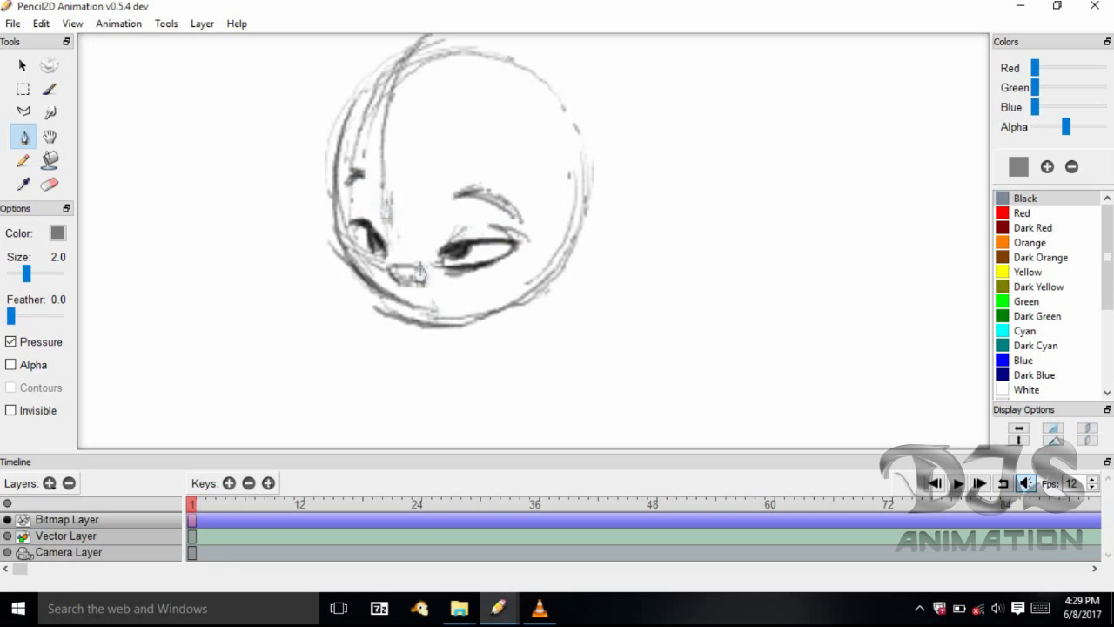
- Draw the cheek and jaw line below the head circle and erase the leftover circle lines inside the jaw
{"action": "mouse_move", "coordinate": [370, 283]}
{"action": "left_mouse_down"}
{"action": "mouse_move", "coordinate": [346, 237]}
{"action": "mouse_move", "coordinate": [334, 300]}
{"action": "mouse_move", "coordinate": [437, 345]}
{"action": "left_mouse_up"}
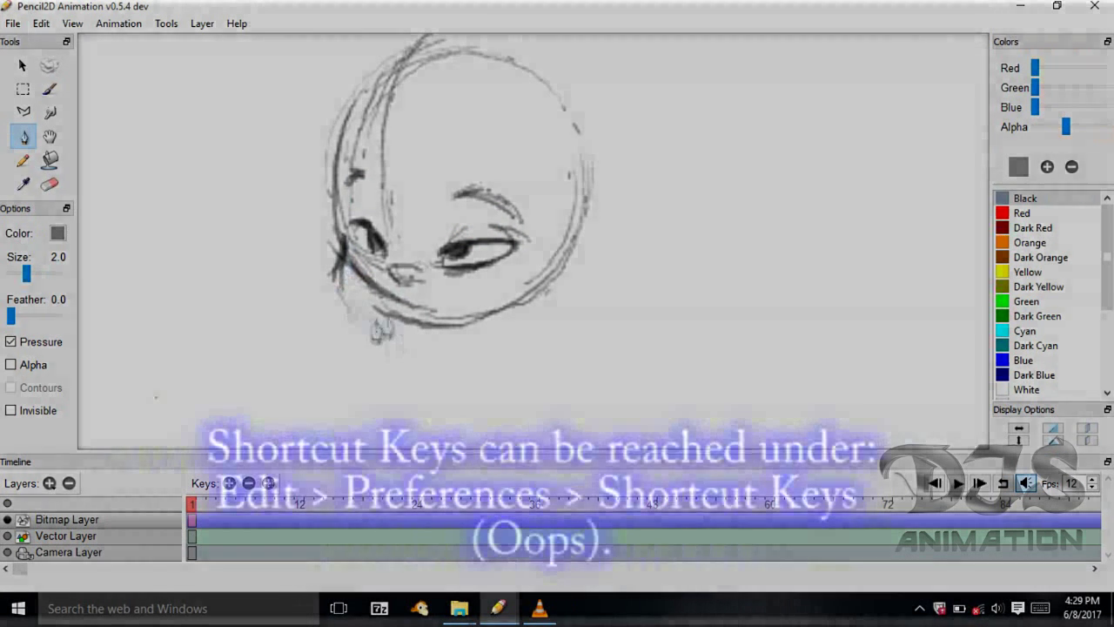
{"action": "mouse_move", "coordinate": [554, 261]}
{"action": "left_mouse_down"}
{"action": "mouse_move", "coordinate": [514, 324]}
{"action": "mouse_move", "coordinate": [444, 348]}
{"action": "left_mouse_up"}
{"action": "left_click_drag", "start_coordinate": [544, 296], "coordinate": [503, 338]}
{"action": "key", "text": "e"}
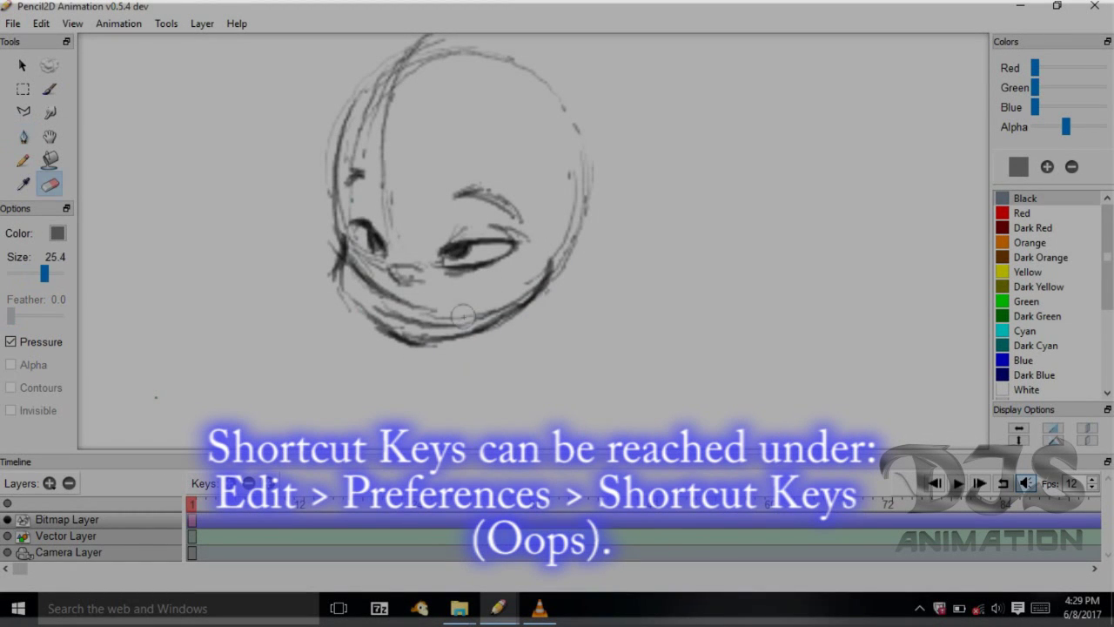
{"action": "mouse_move", "coordinate": [355, 283]}
{"action": "left_mouse_down"}
{"action": "mouse_move", "coordinate": [409, 304]}
{"action": "mouse_move", "coordinate": [383, 306]}
{"action": "mouse_move", "coordinate": [512, 306]}
{"action": "mouse_move", "coordinate": [452, 335]}
{"action": "left_mouse_up"}
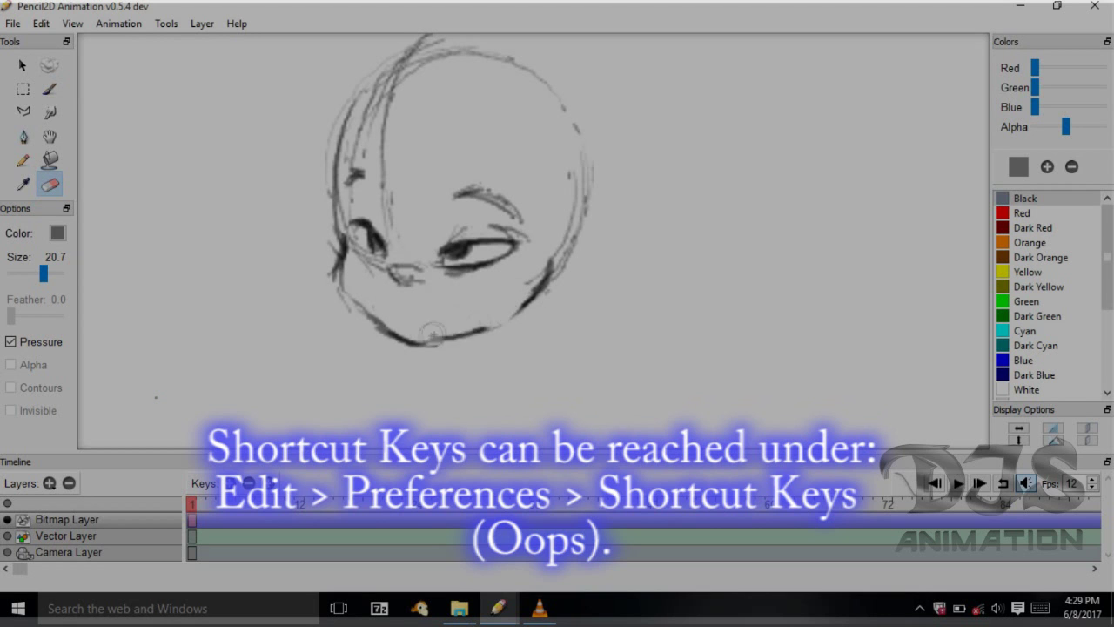
- Redraw the jaw line darker with the Pen, and add an ear at its upper end and a small mouth
{"action": "key", "text": "p"}
{"action": "mouse_move", "coordinate": [336, 277]}
{"action": "left_mouse_down"}
{"action": "mouse_move", "coordinate": [357, 315]}
{"action": "mouse_move", "coordinate": [404, 353]}
{"action": "mouse_move", "coordinate": [440, 357]}
{"action": "mouse_move", "coordinate": [485, 333]}
{"action": "left_mouse_up"}
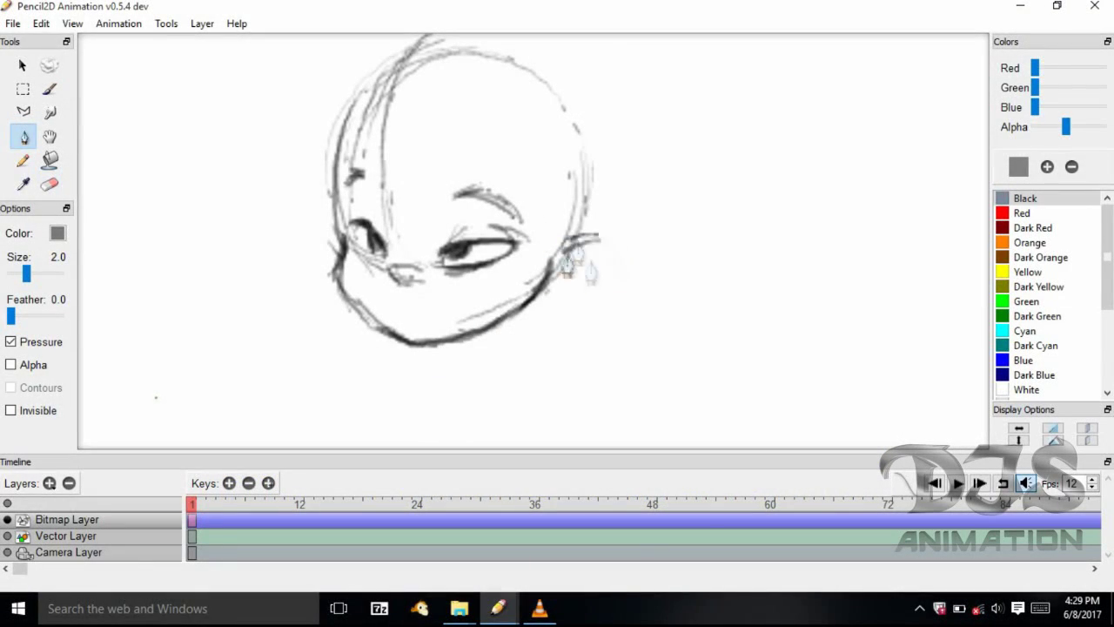
{"action": "mouse_move", "coordinate": [591, 272]}
{"action": "left_mouse_down"}
{"action": "mouse_move", "coordinate": [574, 292]}
{"action": "mouse_move", "coordinate": [599, 261]}
{"action": "left_mouse_up"}
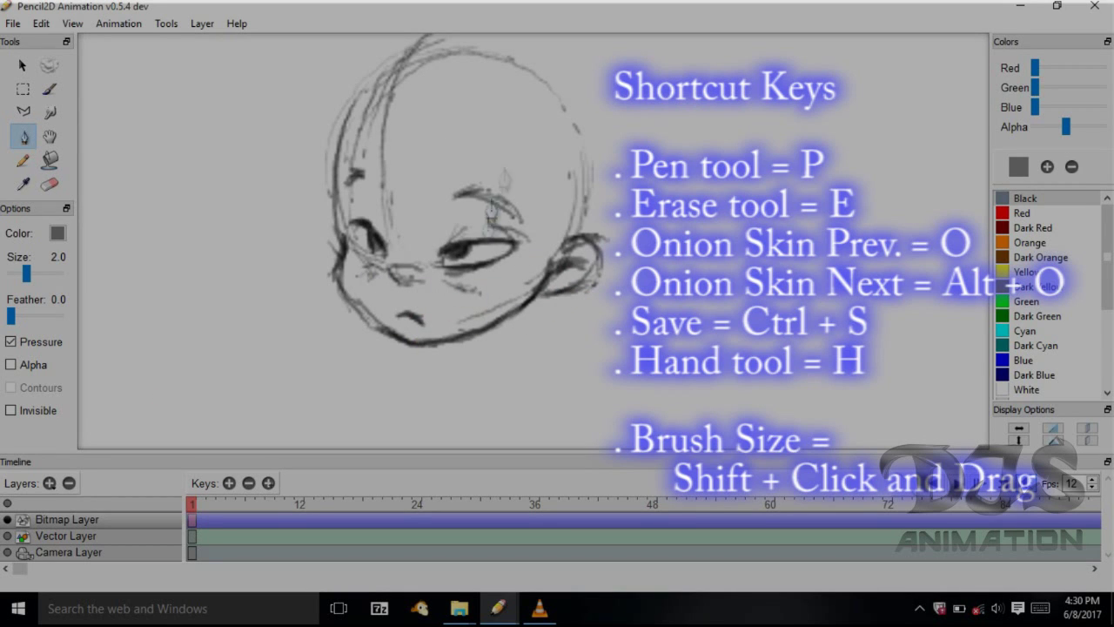
- Draw a rounded forelock with a pointed tuft, extend the hairline to the ear, and darken the front edge of the face
{"action": "left_click_drag", "start_coordinate": [413, 114], "coordinate": [493, 118]}
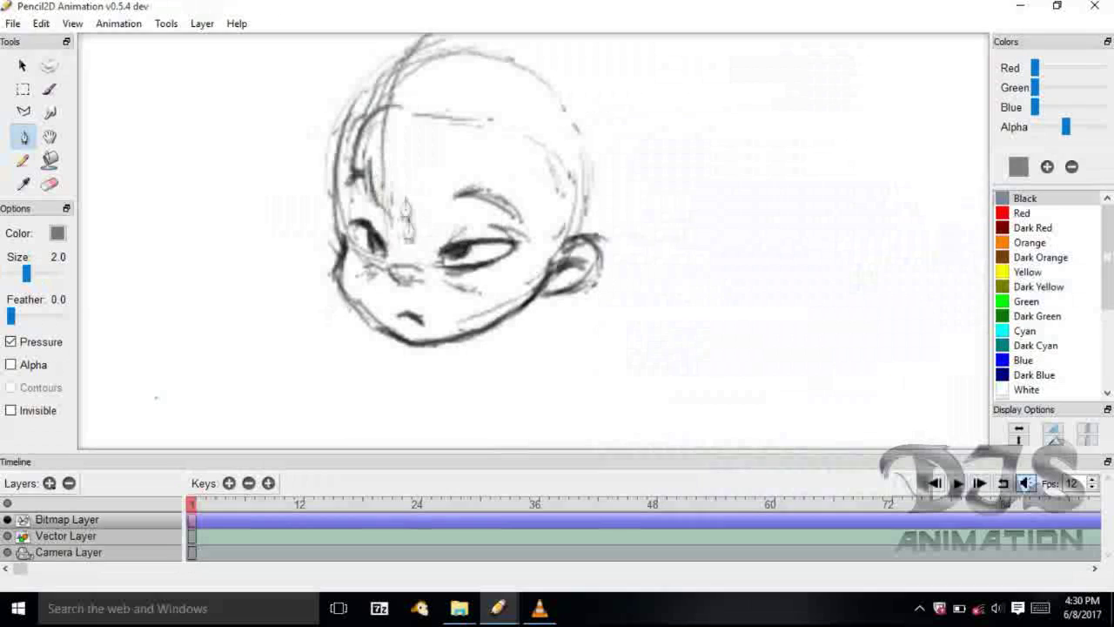
{"action": "left_click_drag", "start_coordinate": [470, 124], "coordinate": [479, 184]}
{"action": "mouse_move", "coordinate": [436, 131]}
{"action": "left_mouse_down"}
{"action": "mouse_move", "coordinate": [452, 209]}
{"action": "mouse_move", "coordinate": [411, 200]}
{"action": "left_mouse_up"}
{"action": "mouse_move", "coordinate": [383, 122]}
{"action": "left_mouse_down"}
{"action": "mouse_move", "coordinate": [364, 74]}
{"action": "mouse_move", "coordinate": [477, 148]}
{"action": "left_mouse_up"}
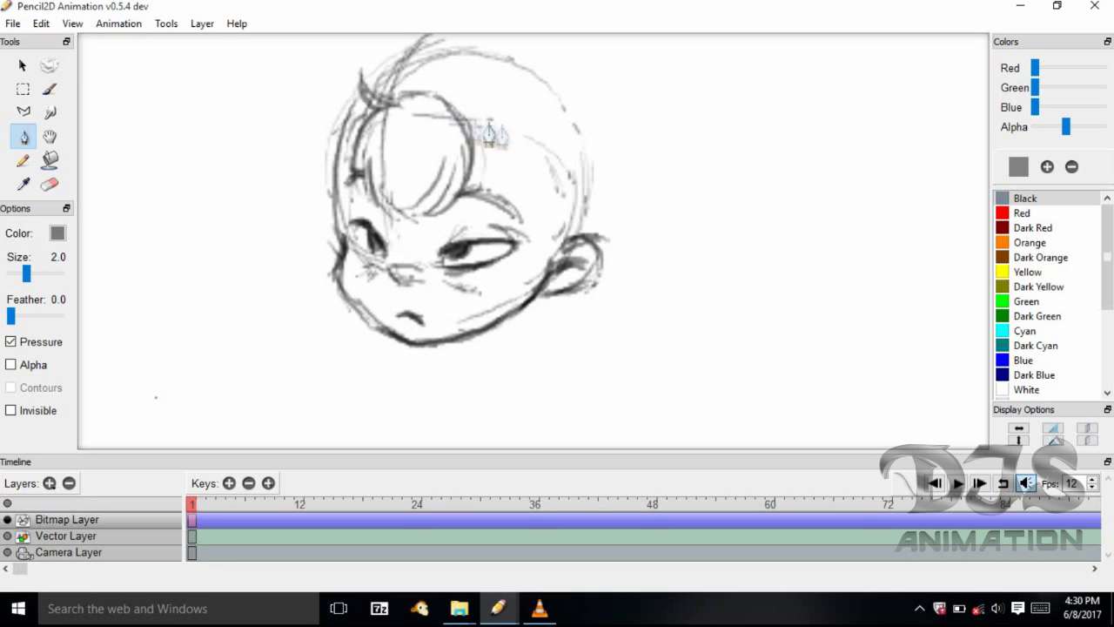
{"action": "mouse_move", "coordinate": [487, 120]}
{"action": "left_mouse_down"}
{"action": "mouse_move", "coordinate": [562, 174]}
{"action": "mouse_move", "coordinate": [573, 213]}
{"action": "left_mouse_up"}
{"action": "mouse_move", "coordinate": [361, 126]}
{"action": "left_mouse_down"}
{"action": "mouse_move", "coordinate": [343, 226]}
{"action": "mouse_move", "coordinate": [353, 303]}
{"action": "left_mouse_up"}
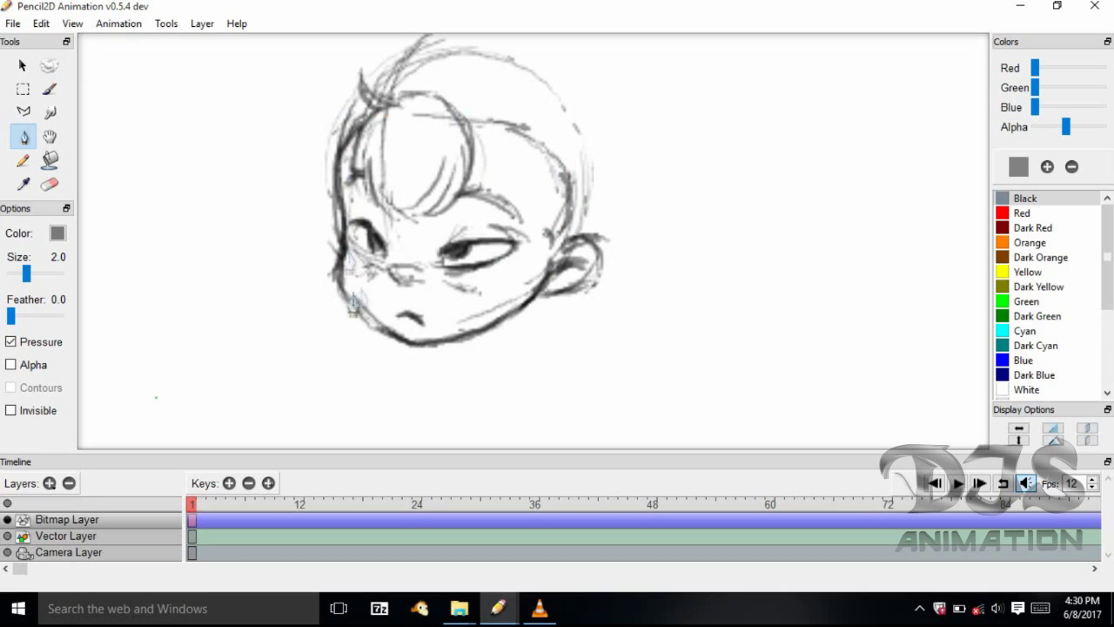
- Sketch the outer hair contour over the top and back of the head
{"action": "scroll", "coordinate": [583, 348], "scroll_direction": "down", "scroll_amount": 1}
{"action": "mouse_move", "coordinate": [402, 111]}
{"action": "left_mouse_down"}
{"action": "mouse_move", "coordinate": [396, 159]}
{"action": "mouse_move", "coordinate": [467, 100]}
{"action": "mouse_move", "coordinate": [400, 142]}
{"action": "mouse_move", "coordinate": [481, 106]}
{"action": "mouse_move", "coordinate": [552, 116]}
{"action": "mouse_move", "coordinate": [592, 196]}
{"action": "left_mouse_up"}
{"action": "left_click_drag", "start_coordinate": [505, 99], "coordinate": [601, 205]}
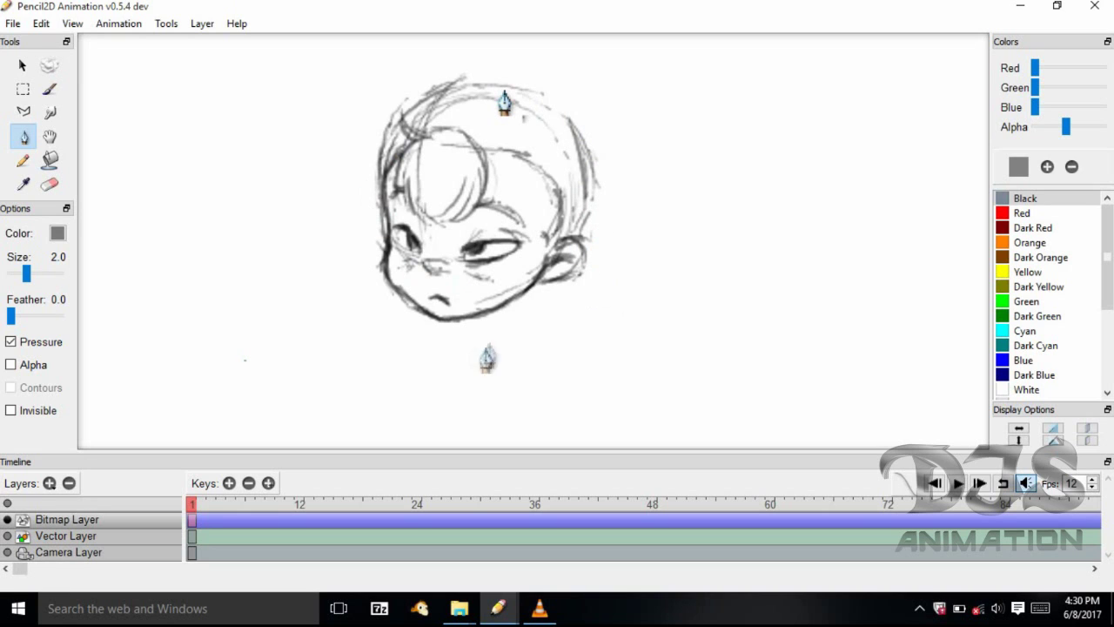
- Draw the neck, a curved collar and the start of both shoulders below the head
{"action": "mouse_move", "coordinate": [534, 299]}
{"action": "left_mouse_down"}
{"action": "mouse_move", "coordinate": [568, 320]}
{"action": "mouse_move", "coordinate": [576, 344]}
{"action": "left_mouse_up"}
{"action": "mouse_move", "coordinate": [485, 322]}
{"action": "left_mouse_down"}
{"action": "mouse_move", "coordinate": [495, 342]}
{"action": "mouse_move", "coordinate": [567, 339]}
{"action": "mouse_move", "coordinate": [495, 360]}
{"action": "left_mouse_up"}
{"action": "left_click_drag", "start_coordinate": [574, 335], "coordinate": [611, 353]}
{"action": "left_click_drag", "start_coordinate": [459, 348], "coordinate": [430, 333]}
{"action": "left_click_drag", "start_coordinate": [496, 369], "coordinate": [574, 341]}
{"action": "left_click_drag", "start_coordinate": [538, 309], "coordinate": [595, 315]}
{"action": "mouse_move", "coordinate": [453, 335]}
{"action": "left_mouse_down"}
{"action": "mouse_move", "coordinate": [474, 372]}
{"action": "mouse_move", "coordinate": [427, 358]}
{"action": "left_mouse_up"}
{"action": "left_click_drag", "start_coordinate": [577, 321], "coordinate": [616, 355]}
{"action": "left_click_drag", "start_coordinate": [440, 344], "coordinate": [448, 376]}
{"action": "left_click_drag", "start_coordinate": [585, 357], "coordinate": [576, 387]}
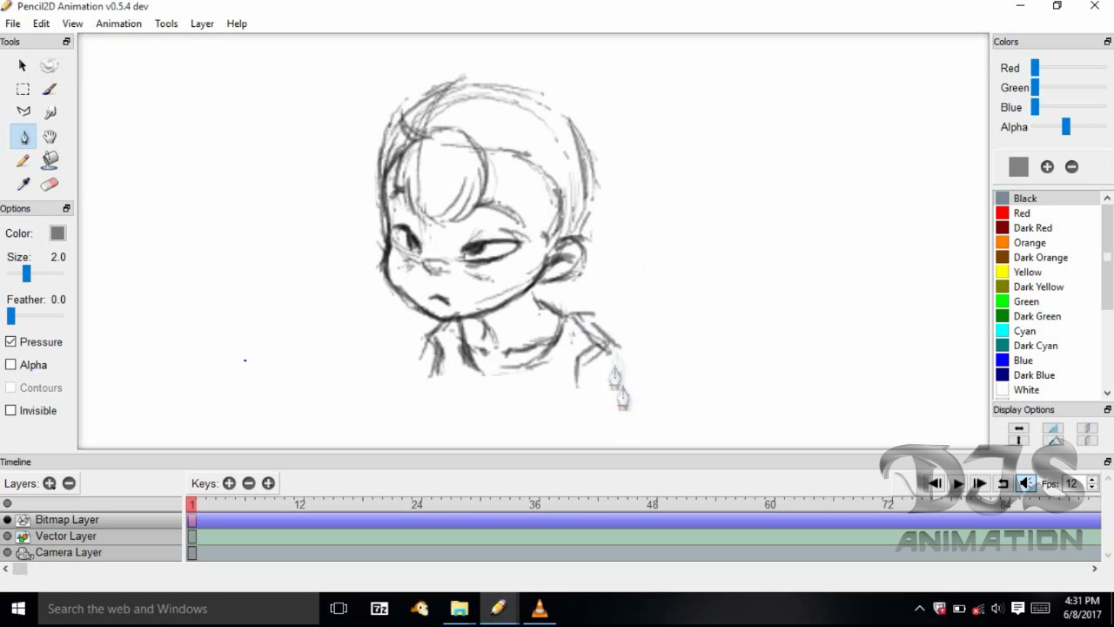
- Draw long hair strands falling behind the ear and erase the rough contour lines at the top and back of the head
{"action": "left_click_drag", "start_coordinate": [595, 231], "coordinate": [641, 293]}
{"action": "mouse_move", "coordinate": [599, 263]}
{"action": "left_mouse_down"}
{"action": "mouse_move", "coordinate": [635, 304]}
{"action": "mouse_move", "coordinate": [642, 366]}
{"action": "left_mouse_up"}
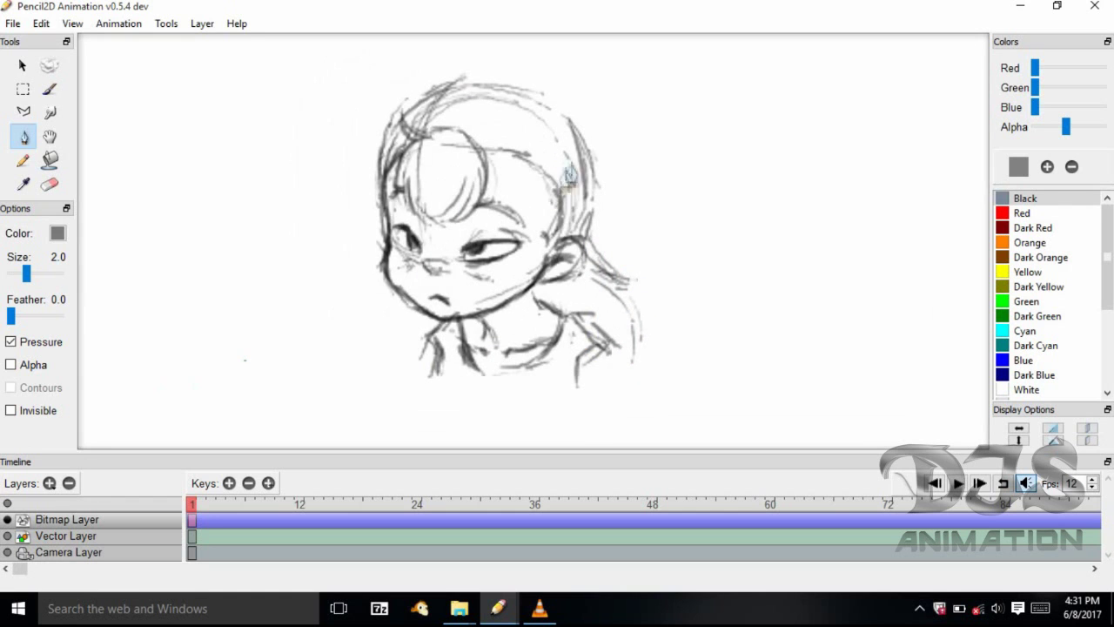
{"action": "scroll", "coordinate": [561, 170], "scroll_direction": "down", "scroll_amount": 1}
{"action": "key", "text": "h"}
{"action": "left_click_drag", "start_coordinate": [548, 133], "coordinate": [531, 202]}
{"action": "key", "text": "e"}
{"action": "mouse_move", "coordinate": [474, 171]}
{"action": "left_mouse_down"}
{"action": "mouse_move", "coordinate": [557, 218]}
{"action": "mouse_move", "coordinate": [542, 202]}
{"action": "left_mouse_up"}
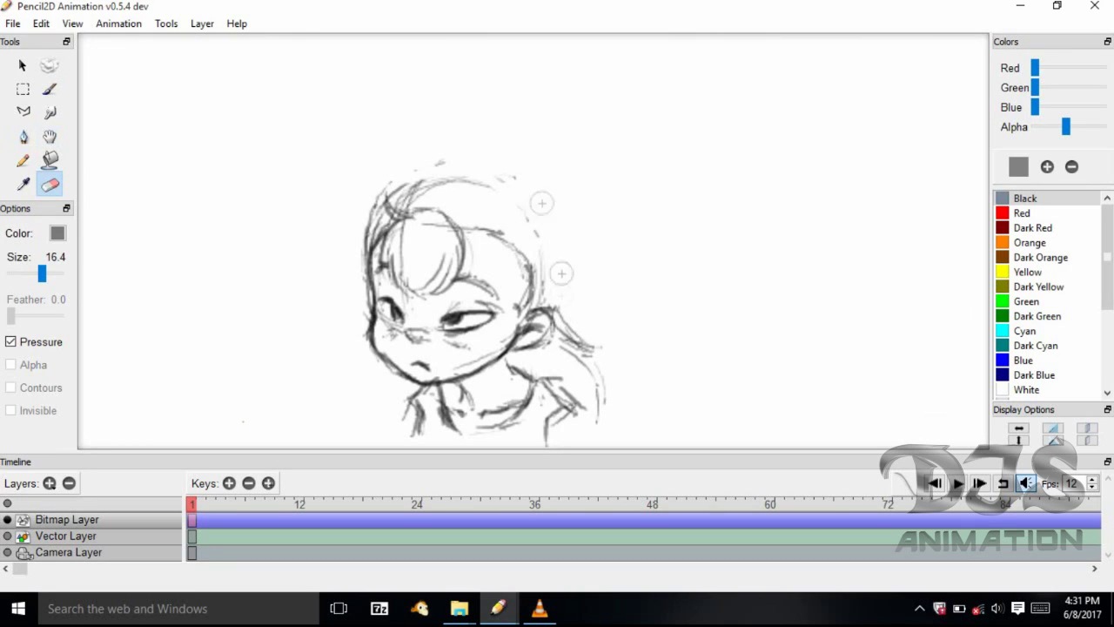
- Redraw the hair contour around the front, top and back of the head with the Pen, adding pointed tufts
{"action": "key", "text": "p"}
{"action": "mouse_move", "coordinate": [364, 190]}
{"action": "left_mouse_down"}
{"action": "mouse_move", "coordinate": [315, 212]}
{"action": "mouse_move", "coordinate": [370, 324]}
{"action": "left_mouse_up"}
{"action": "left_click_drag", "start_coordinate": [344, 244], "coordinate": [376, 322]}
{"action": "mouse_move", "coordinate": [387, 187]}
{"action": "left_mouse_down"}
{"action": "mouse_move", "coordinate": [442, 168]}
{"action": "mouse_move", "coordinate": [385, 178]}
{"action": "mouse_move", "coordinate": [483, 162]}
{"action": "mouse_move", "coordinate": [551, 228]}
{"action": "mouse_move", "coordinate": [557, 261]}
{"action": "left_mouse_up"}
{"action": "mouse_move", "coordinate": [564, 188]}
{"action": "left_mouse_down"}
{"action": "mouse_move", "coordinate": [550, 222]}
{"action": "mouse_move", "coordinate": [566, 304]}
{"action": "left_mouse_up"}
- Draw long locks of hair hanging down both sides of the face to the shoulders
{"action": "left_click_drag", "start_coordinate": [557, 262], "coordinate": [595, 351]}
{"action": "left_click_drag", "start_coordinate": [562, 301], "coordinate": [600, 347]}
{"action": "left_click_drag", "start_coordinate": [376, 291], "coordinate": [353, 396]}
{"action": "mouse_move", "coordinate": [335, 315]}
{"action": "left_mouse_down"}
{"action": "mouse_move", "coordinate": [346, 426]}
{"action": "mouse_move", "coordinate": [357, 409]}
{"action": "left_mouse_up"}
{"action": "left_click_drag", "start_coordinate": [363, 364], "coordinate": [379, 440]}
{"action": "left_click_drag", "start_coordinate": [586, 357], "coordinate": [605, 440]}
- Draw a circled letter A above the character's head
{"action": "scroll", "coordinate": [670, 304], "scroll_direction": "down", "scroll_amount": 2}
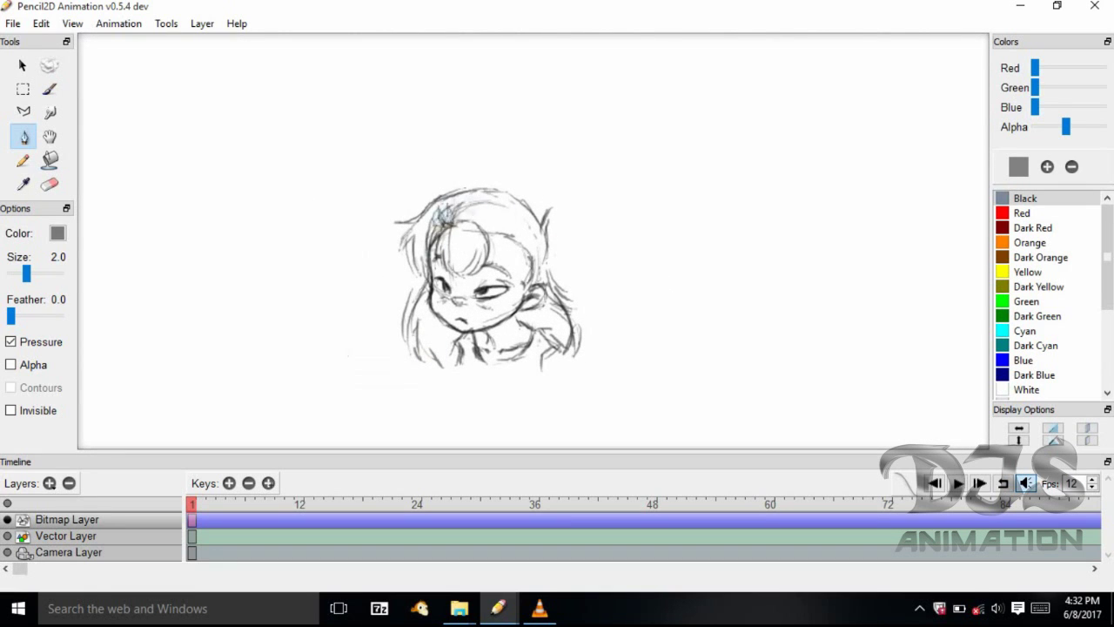
{"action": "scroll", "coordinate": [609, 278], "scroll_direction": "up", "scroll_amount": 1}
{"action": "mouse_move", "coordinate": [439, 119]}
{"action": "left_mouse_down"}
{"action": "mouse_move", "coordinate": [458, 117]}
{"action": "mouse_move", "coordinate": [456, 103]}
{"action": "mouse_move", "coordinate": [448, 136]}
{"action": "left_mouse_up"}
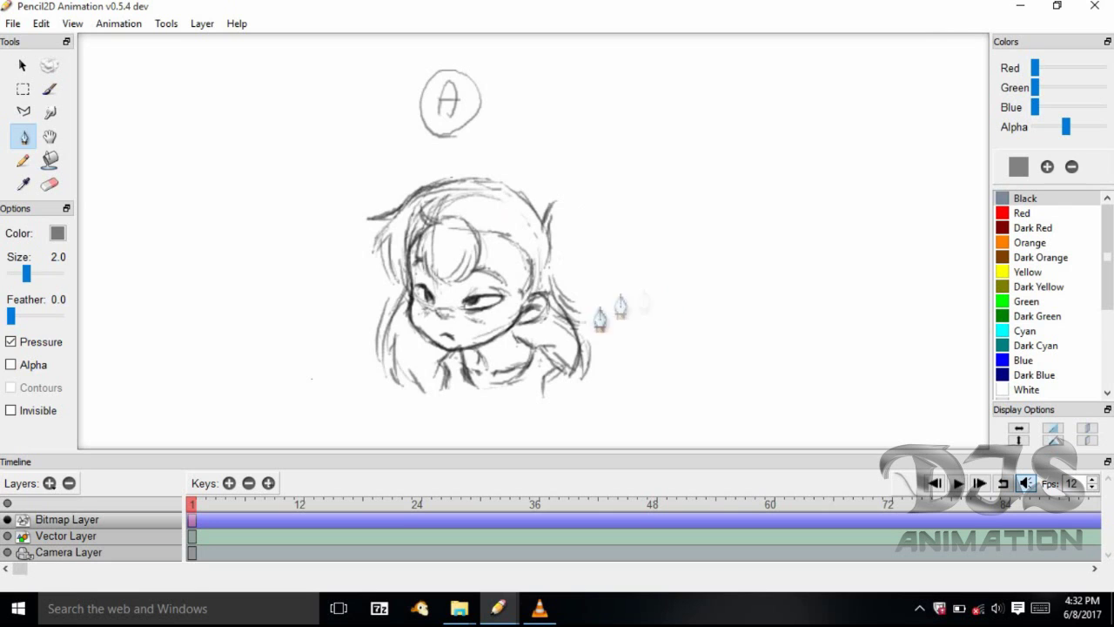
- Make room beside the character and erase the leftover construction lines between its hairline and the top of the hair
{"action": "key", "text": "h"}
{"action": "left_click_drag", "start_coordinate": [600, 313], "coordinate": [499, 288]}
{"action": "key", "text": "e"}
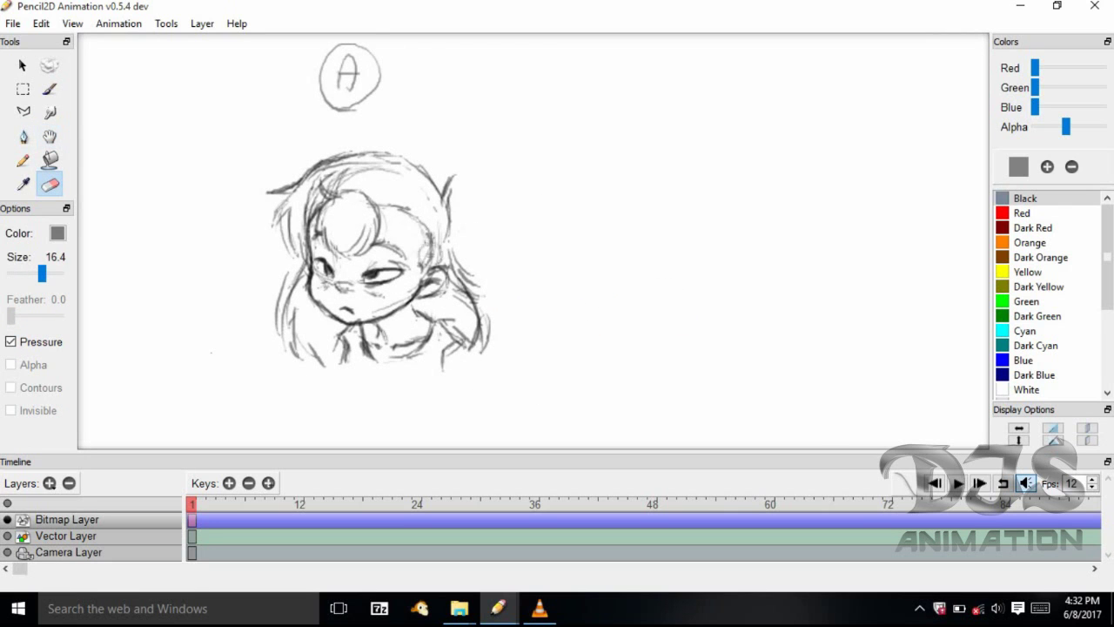
{"action": "mouse_move", "coordinate": [341, 177]}
{"action": "left_mouse_down"}
{"action": "mouse_move", "coordinate": [378, 178]}
{"action": "mouse_move", "coordinate": [306, 207]}
{"action": "mouse_move", "coordinate": [306, 224]}
{"action": "left_mouse_up"}
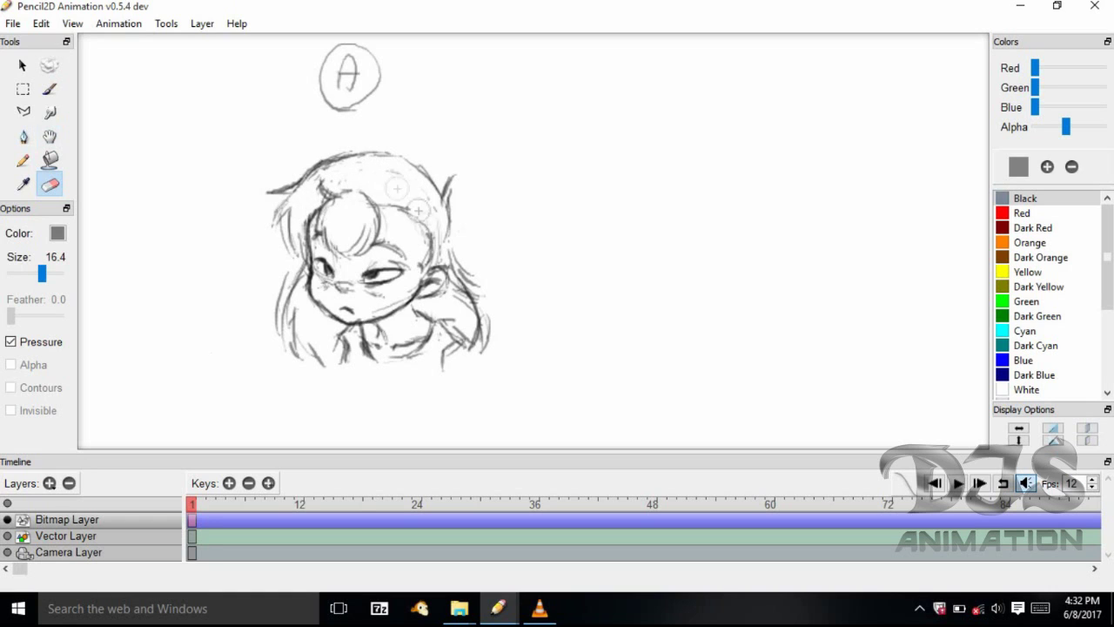
- Sketch a second head circle with a curved centre line beside the first character, and mark two dark slanted eyes
{"action": "key", "text": "p"}
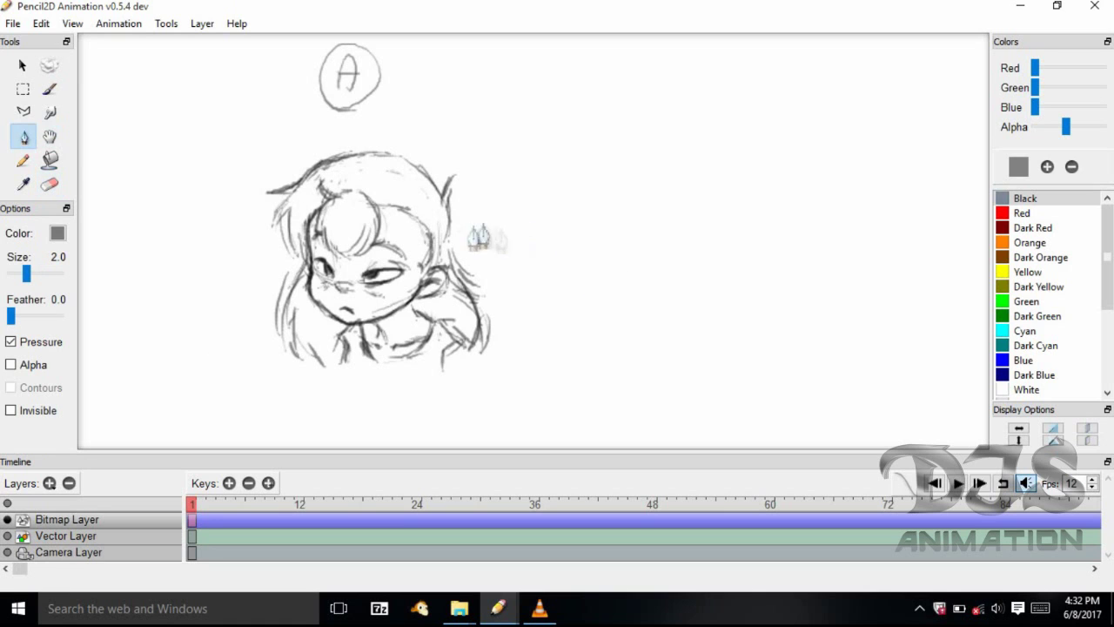
{"action": "mouse_move", "coordinate": [553, 252]}
{"action": "left_mouse_down"}
{"action": "mouse_move", "coordinate": [597, 206]}
{"action": "mouse_move", "coordinate": [687, 228]}
{"action": "mouse_move", "coordinate": [689, 279]}
{"action": "mouse_move", "coordinate": [661, 323]}
{"action": "mouse_move", "coordinate": [552, 262]}
{"action": "mouse_move", "coordinate": [613, 209]}
{"action": "mouse_move", "coordinate": [593, 325]}
{"action": "left_mouse_up"}
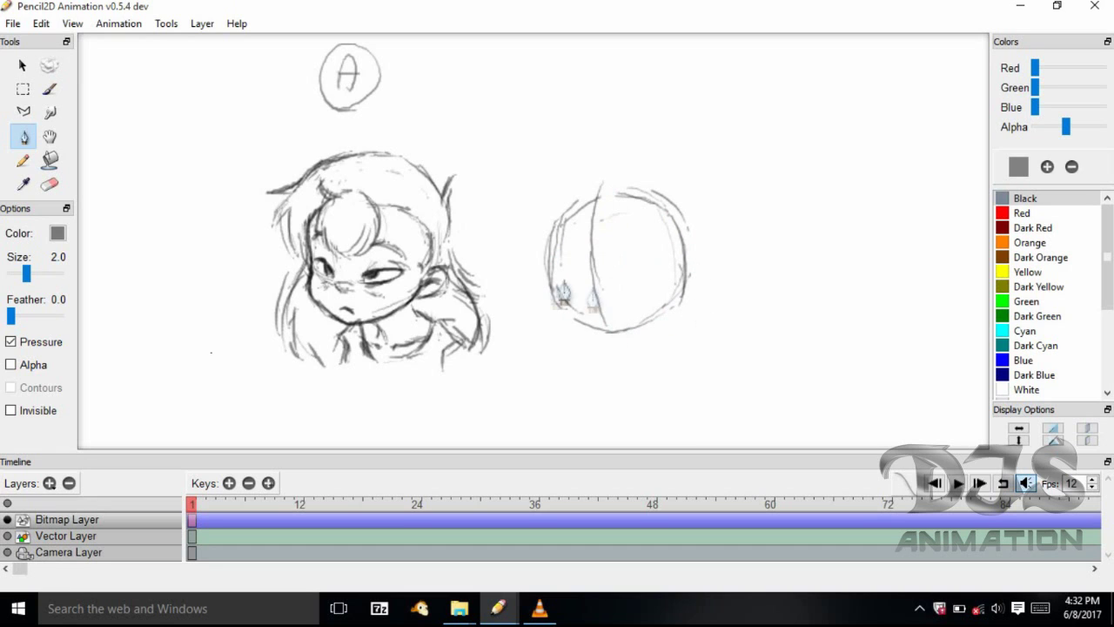
{"action": "left_click_drag", "start_coordinate": [630, 300], "coordinate": [661, 293]}
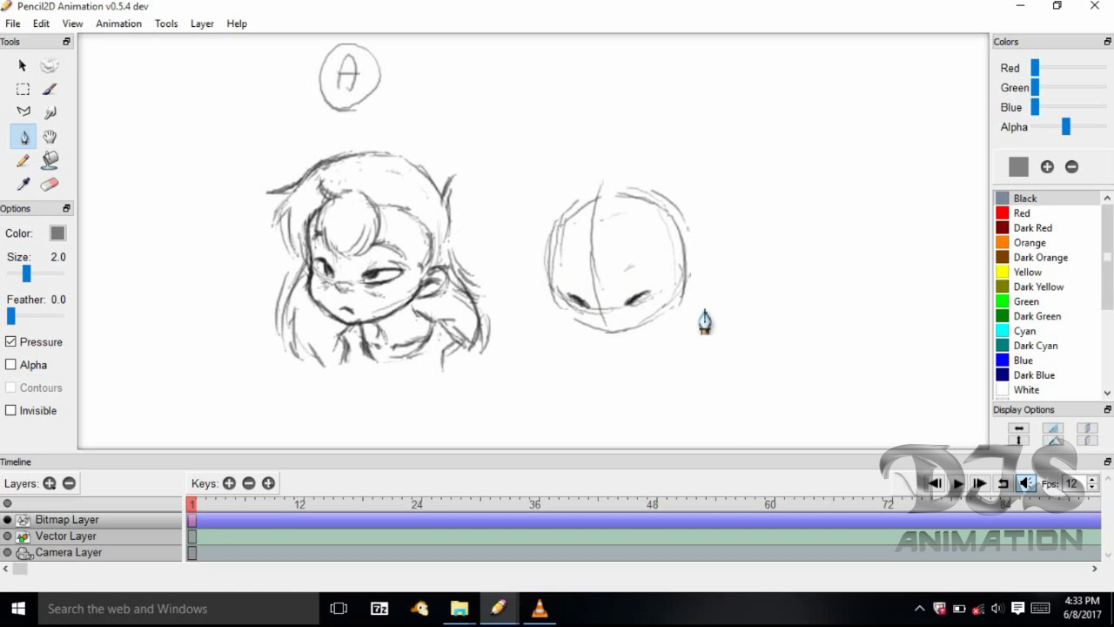
- Draw a slanted eyebrow above each eye and a small nose on the second head
{"action": "scroll", "coordinate": [671, 296], "scroll_direction": "up", "scroll_amount": 5}
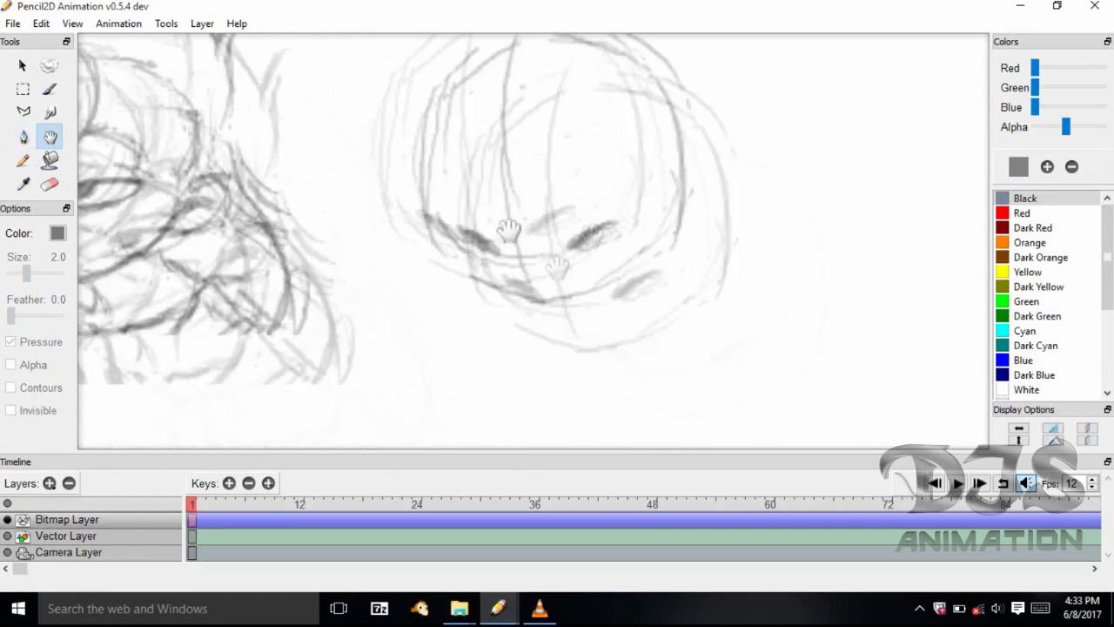
{"action": "key", "text": "p"}
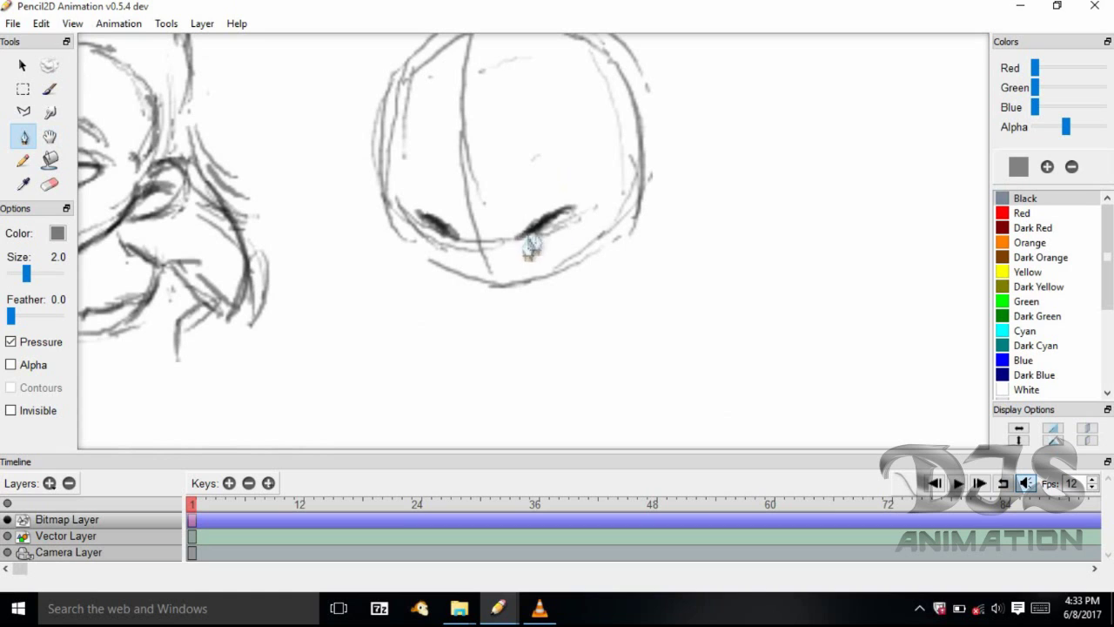
{"action": "left_click_drag", "start_coordinate": [514, 225], "coordinate": [596, 171]}
{"action": "left_click_drag", "start_coordinate": [446, 200], "coordinate": [409, 168]}
{"action": "left_click_drag", "start_coordinate": [488, 242], "coordinate": [467, 256]}
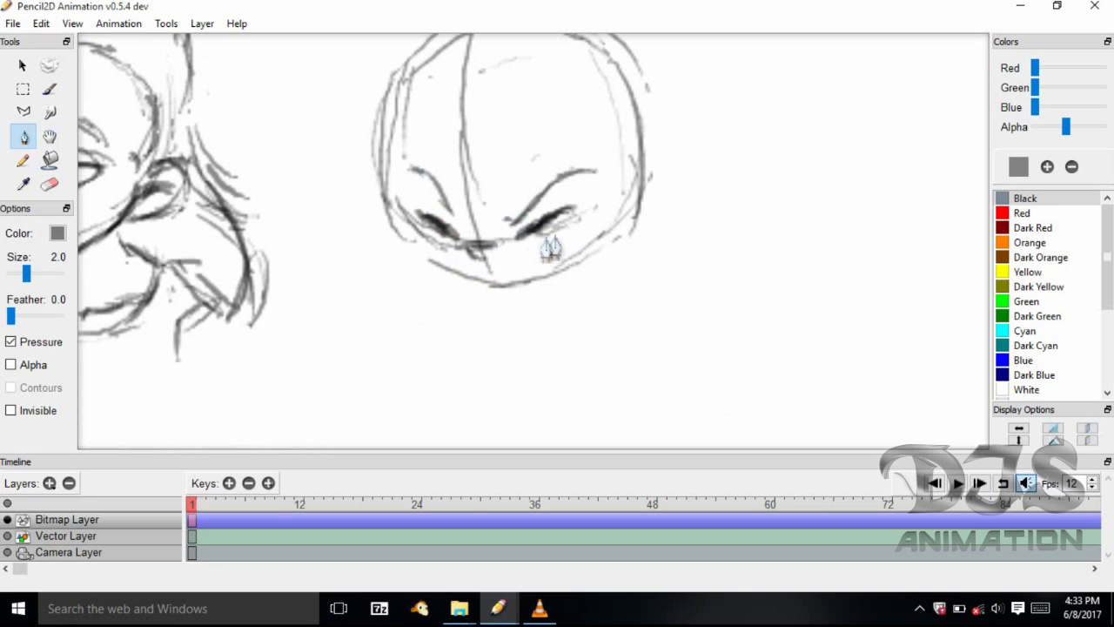
- Draw the cheek and pointed jaw line below the second head circle, and erase the old circle line inside before returning to the Pen
{"action": "mouse_move", "coordinate": [396, 208]}
{"action": "left_mouse_down"}
{"action": "mouse_move", "coordinate": [401, 259]}
{"action": "mouse_move", "coordinate": [492, 322]}
{"action": "mouse_move", "coordinate": [620, 262]}
{"action": "left_mouse_up"}
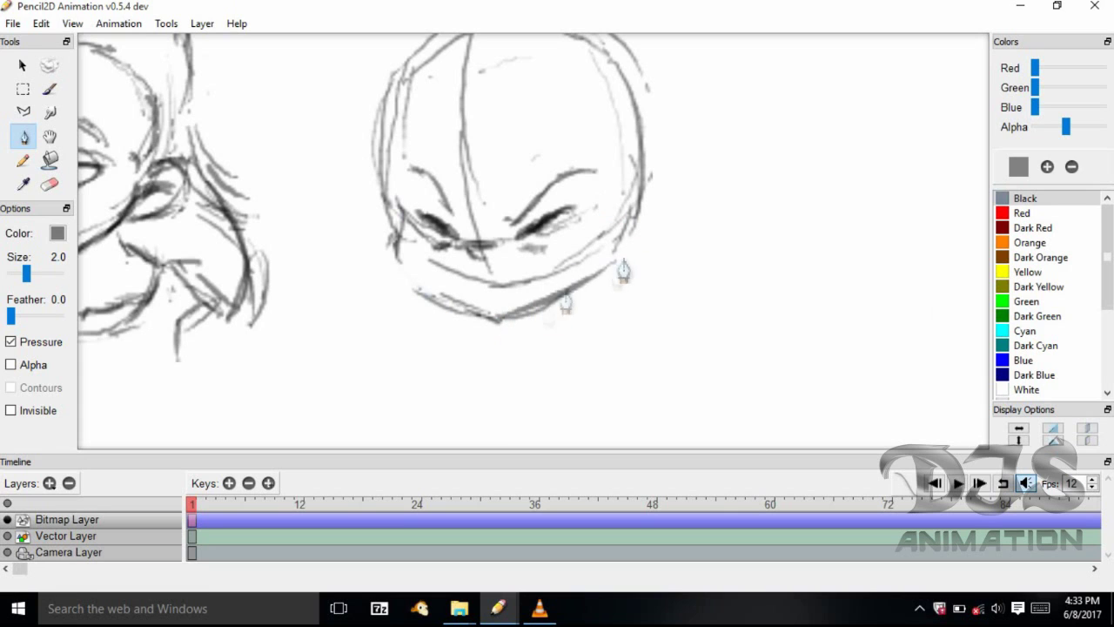
{"action": "key", "text": "e"}
{"action": "mouse_move", "coordinate": [432, 271]}
{"action": "left_mouse_down"}
{"action": "mouse_move", "coordinate": [566, 274]}
{"action": "mouse_move", "coordinate": [612, 244]}
{"action": "left_mouse_up"}
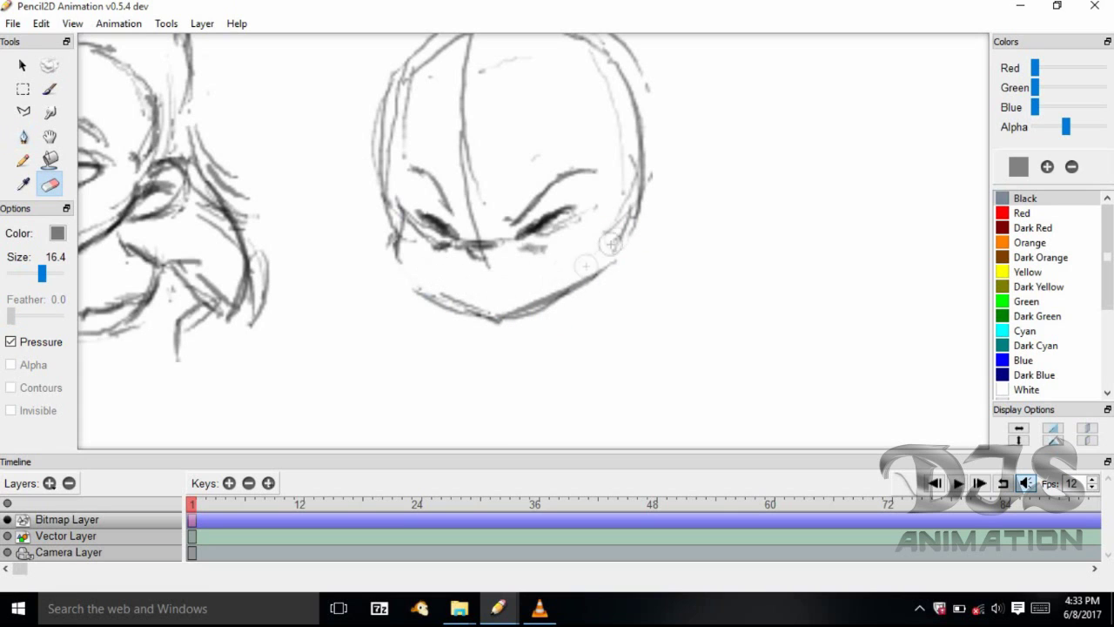
{"action": "key", "text": "p"}
{"action": "left_click_drag", "start_coordinate": [442, 284], "coordinate": [580, 269]}
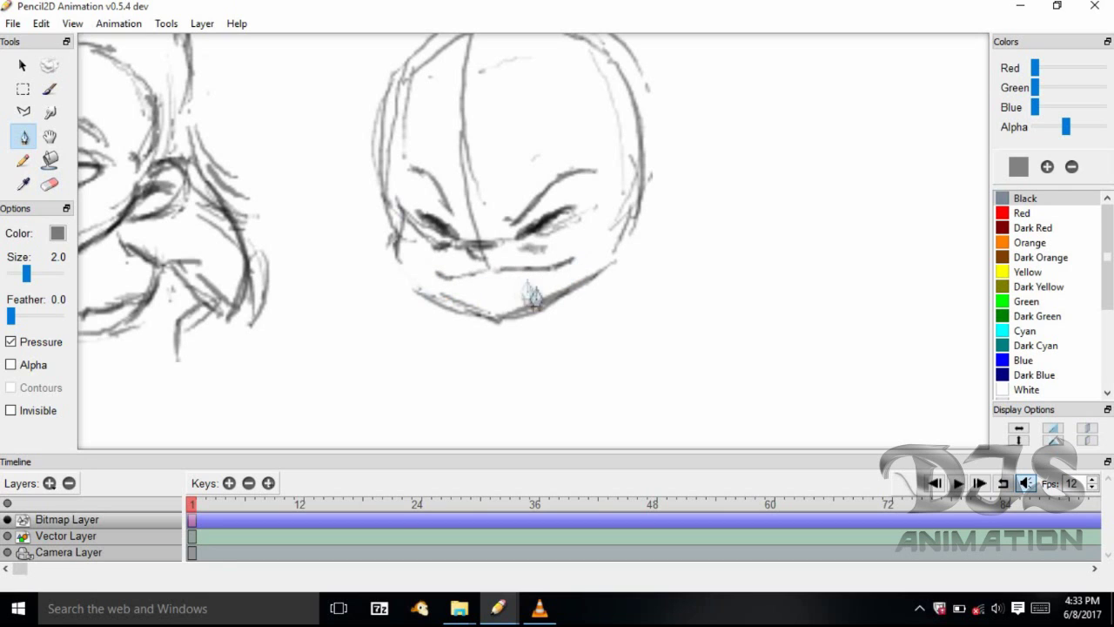
{"action": "key", "text": "ctrl+z"}
{"action": "key", "text": "ctrl+z"}
{"action": "key", "text": "ctrl+z"}
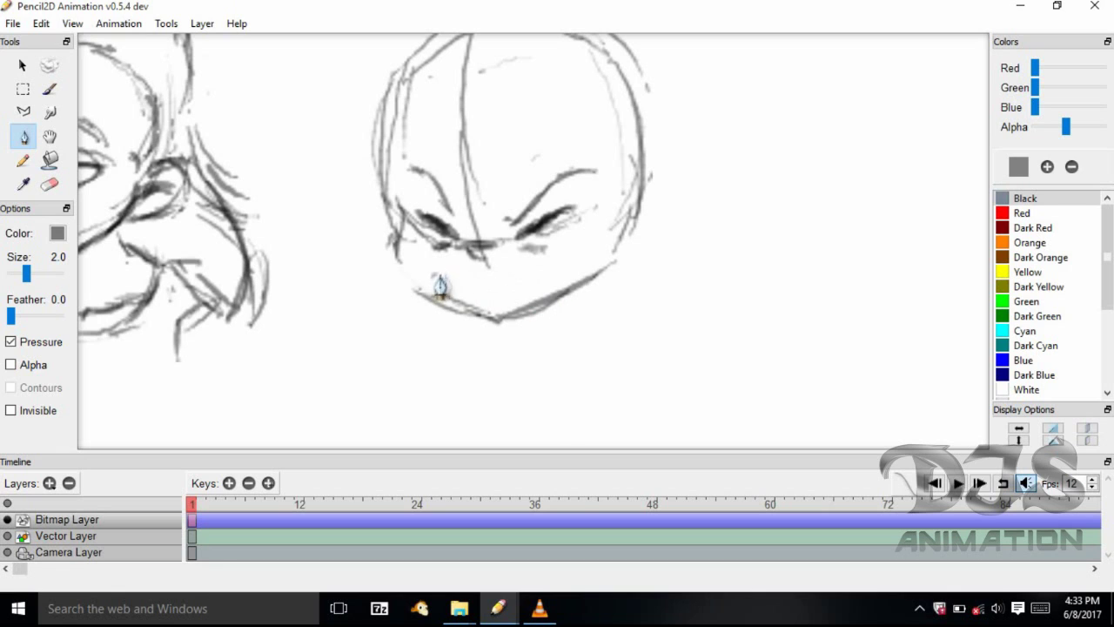
- Draw a wide, upward-curving mouth line between the nose and jaw of the second head
{"action": "left_click_drag", "start_coordinate": [432, 277], "coordinate": [572, 264]}
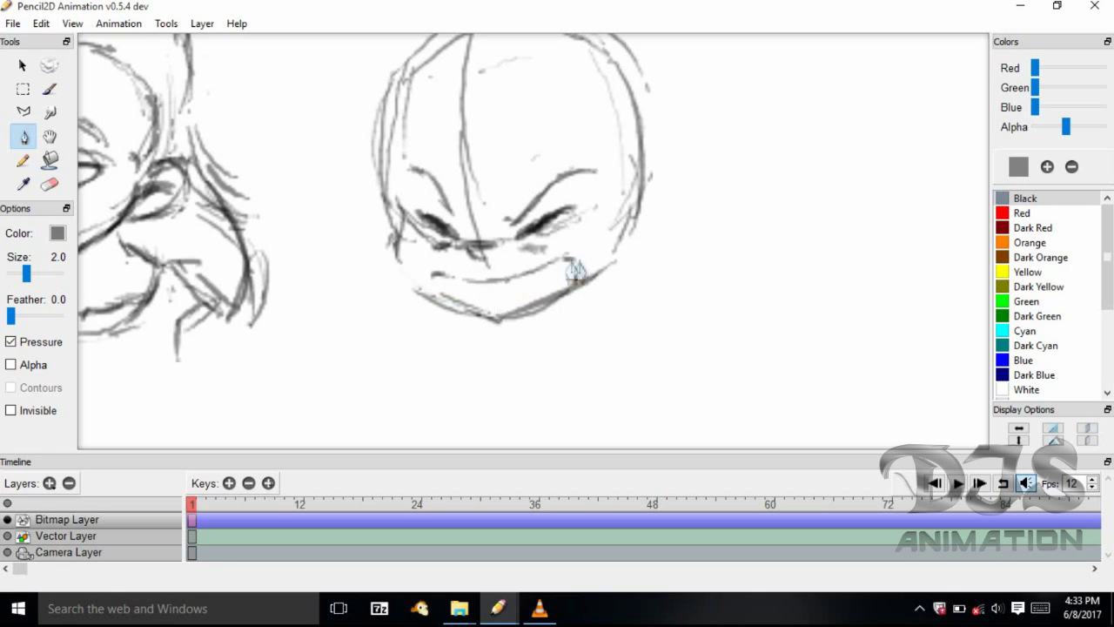